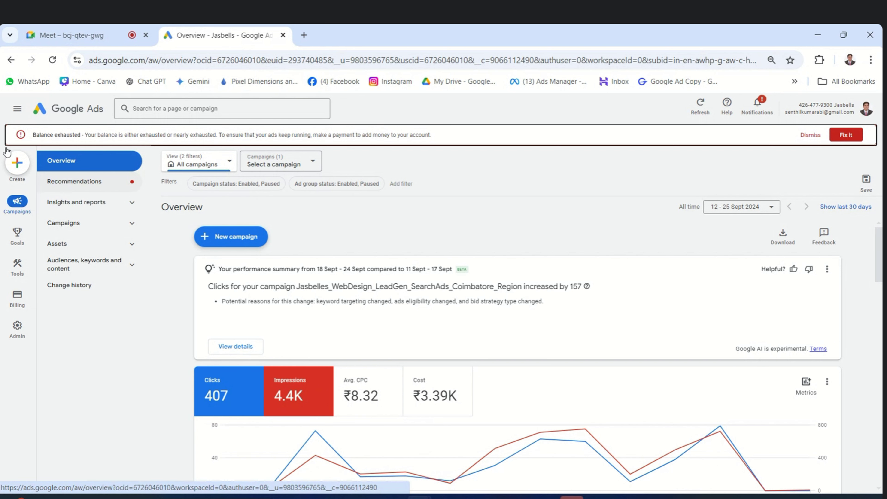
Keep the Overview on 12–25 Sept 2024, showing 407 clicks, 4.4K impressions and ₹3.39K cost.
mouse_move(16, 330)
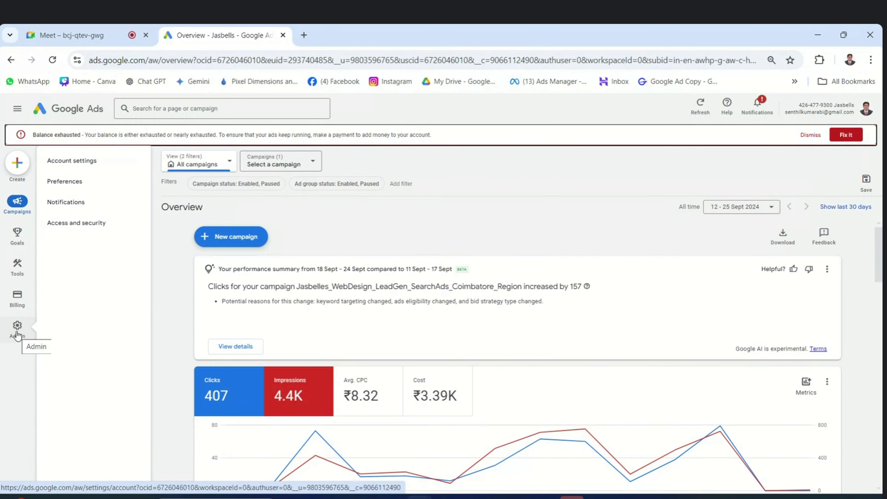
Bring up Admin account settings: account active, India Standard Time, auto-tagging on.
click(16, 328)
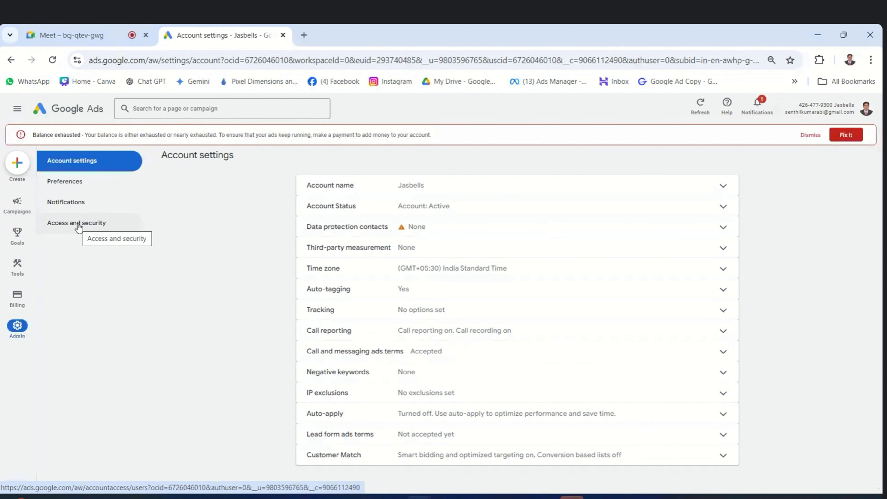
Show the Access and security Users list with its three users: two Admin, one Standard.
click(68, 227)
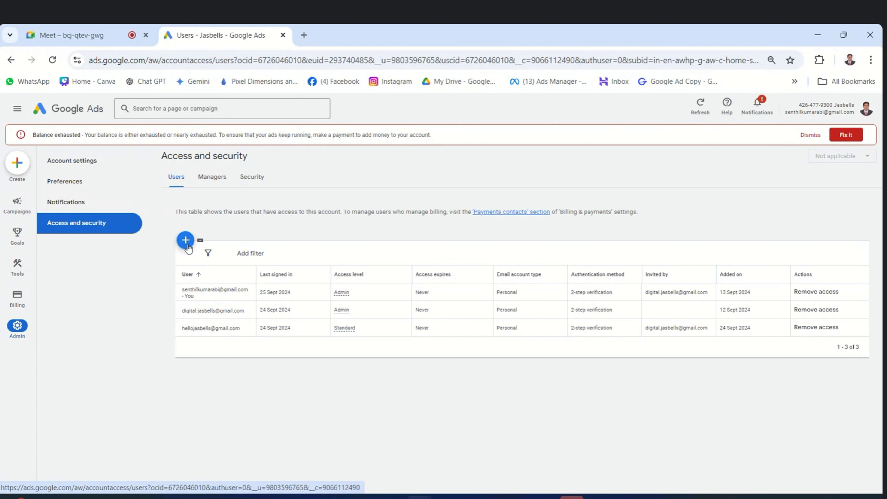
Start a new user invite and try the Email only, Read only, Standard and Admin access levels.
click(186, 241)
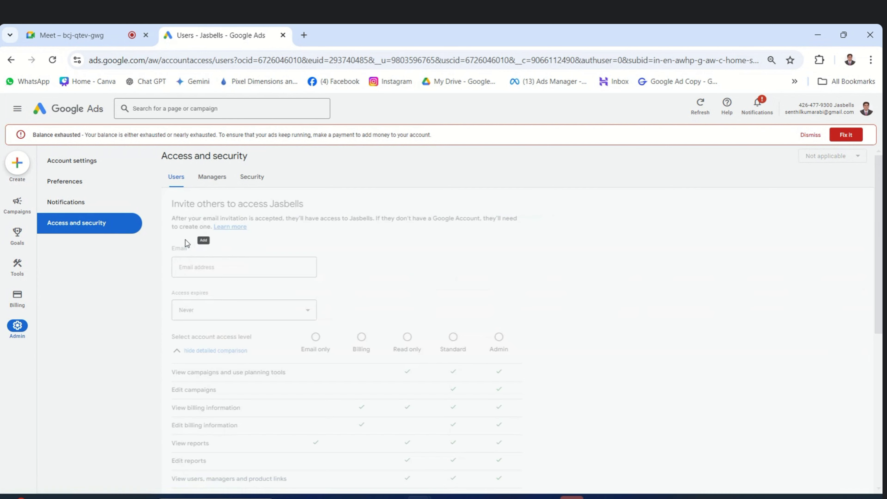
click(230, 264)
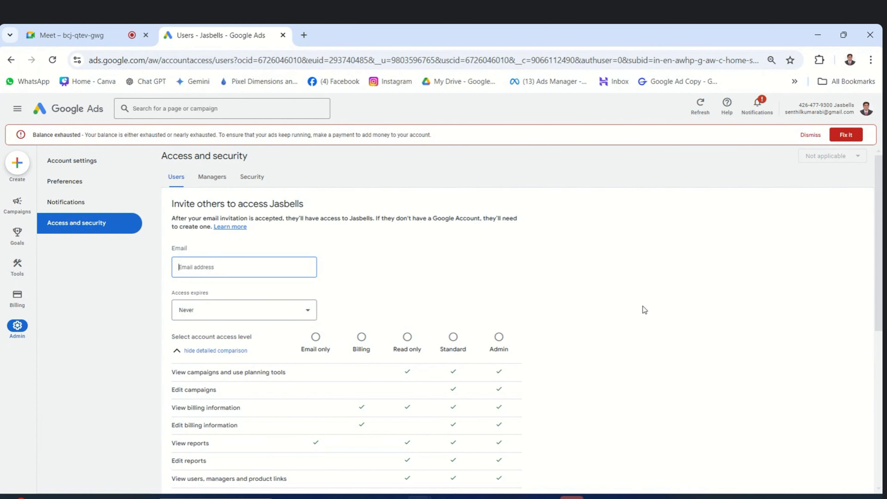
scroll(645, 310, down, 3)
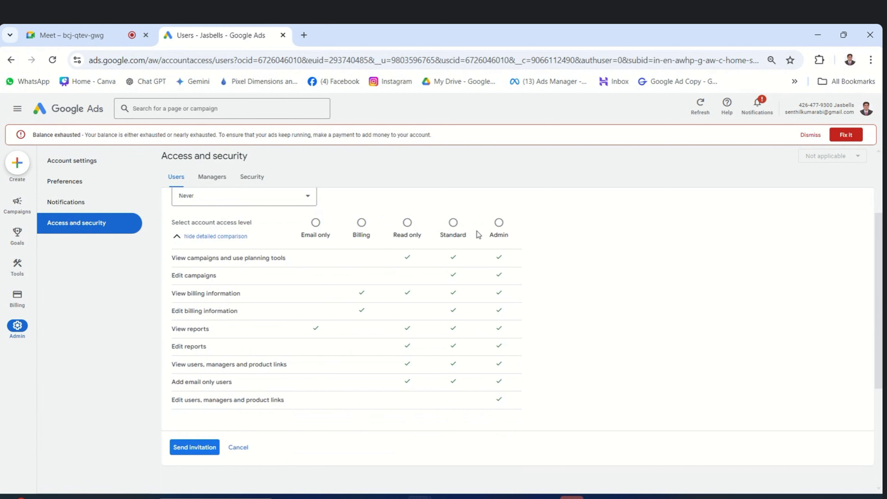
click(315, 225)
click(407, 224)
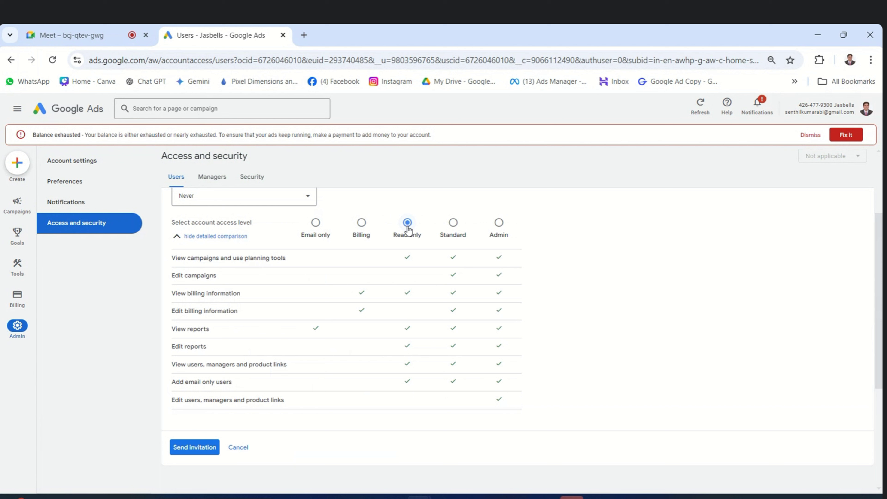
click(453, 224)
click(498, 222)
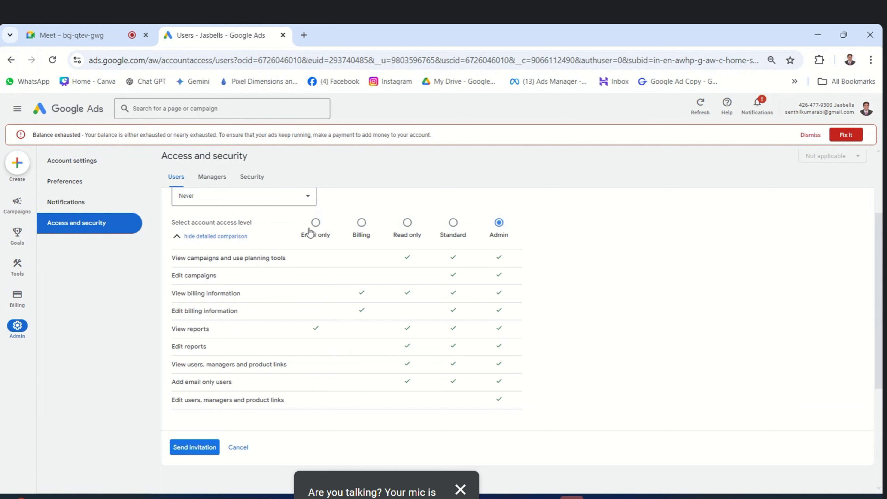
scroll(301, 232, up, 3)
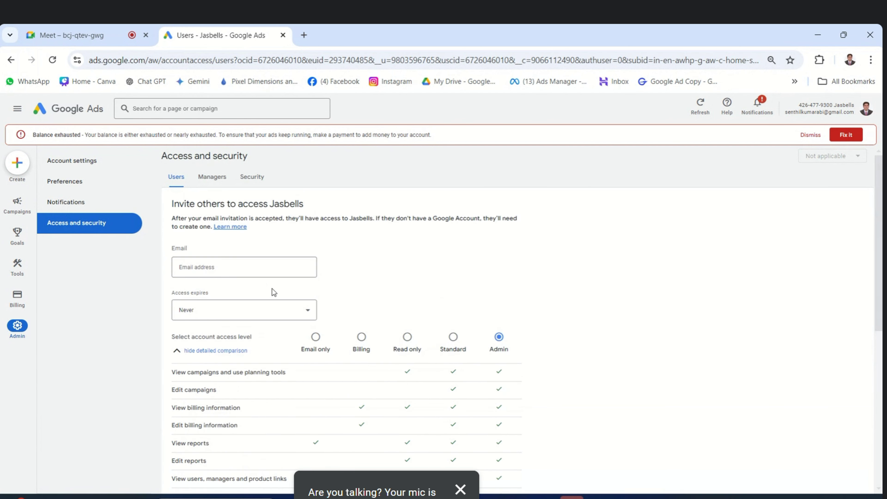
Enter the invitee's e-mail address, correcting the misspelled domain.
click(231, 268)
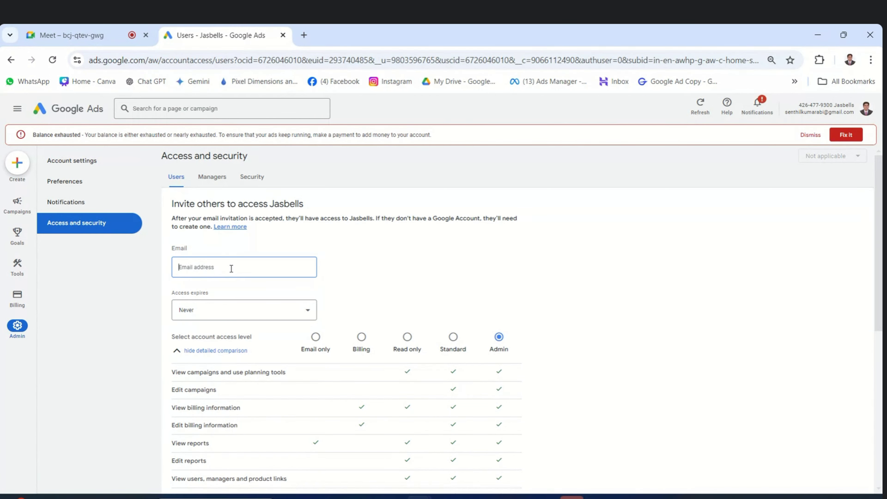
click(386, 271)
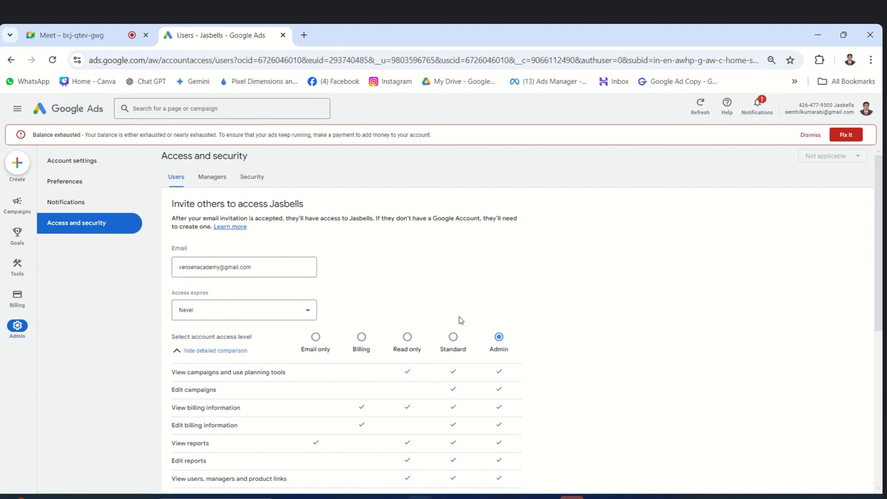
Set the invitee's access level to Standard, then switch it to Billing.
scroll(487, 336, down, 2)
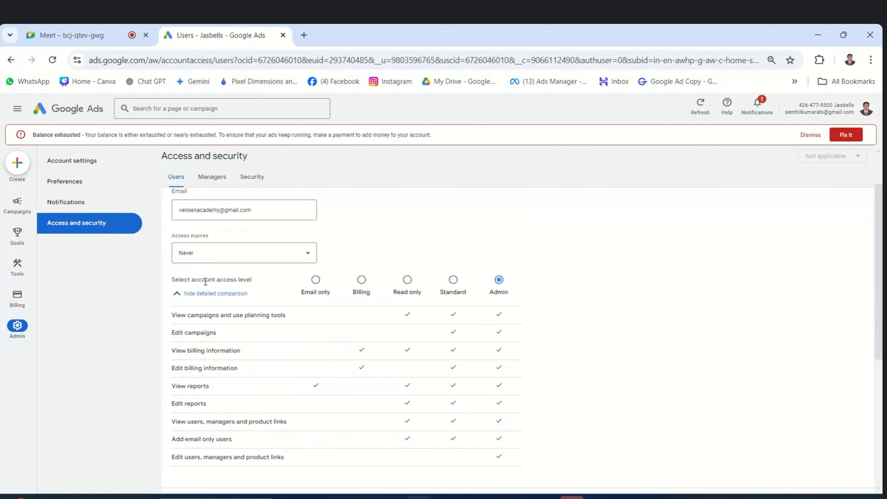
scroll(489, 265, down, 4)
scroll(461, 252, up, 2)
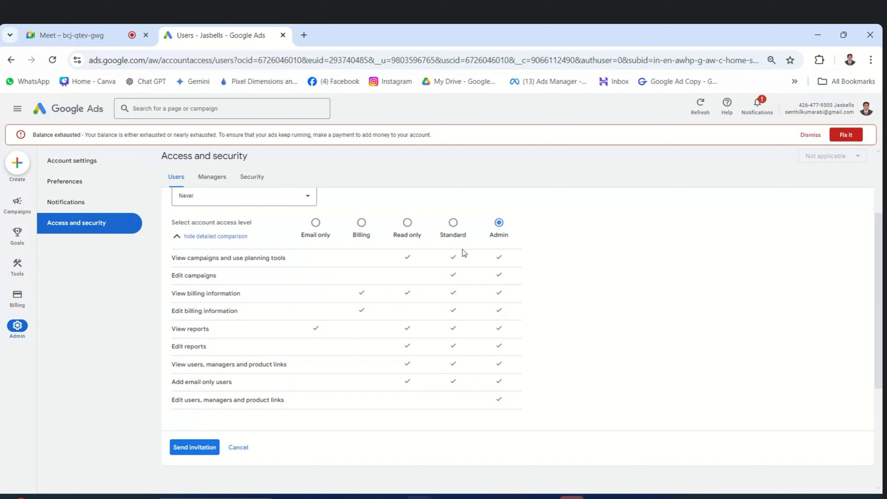
click(452, 223)
scroll(309, 253, up, 4)
drag(267, 269, 166, 270)
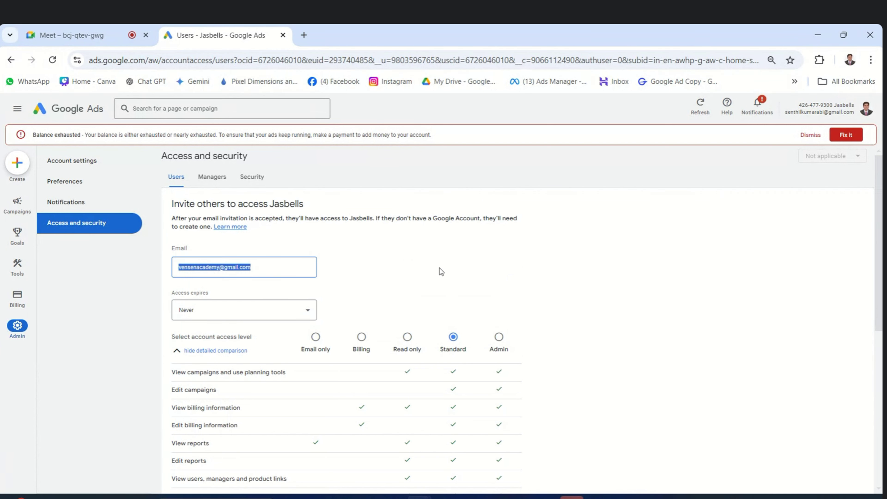
scroll(498, 275, down, 5)
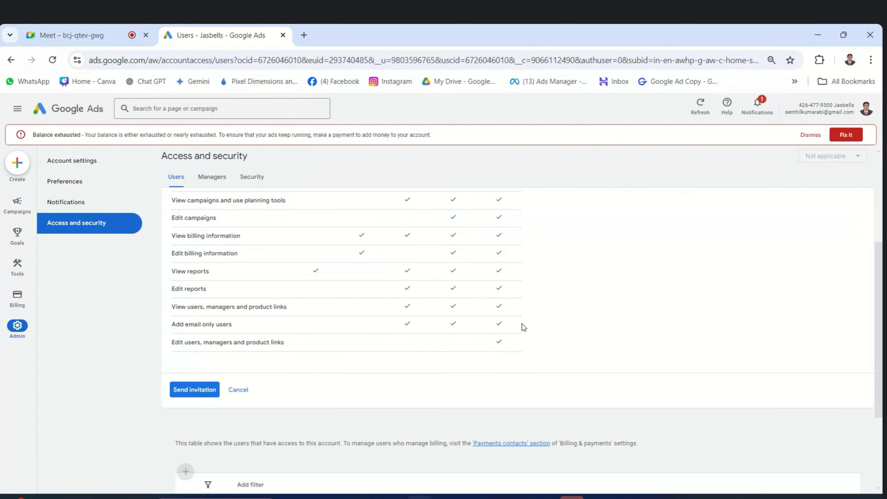
scroll(522, 324, up, 2)
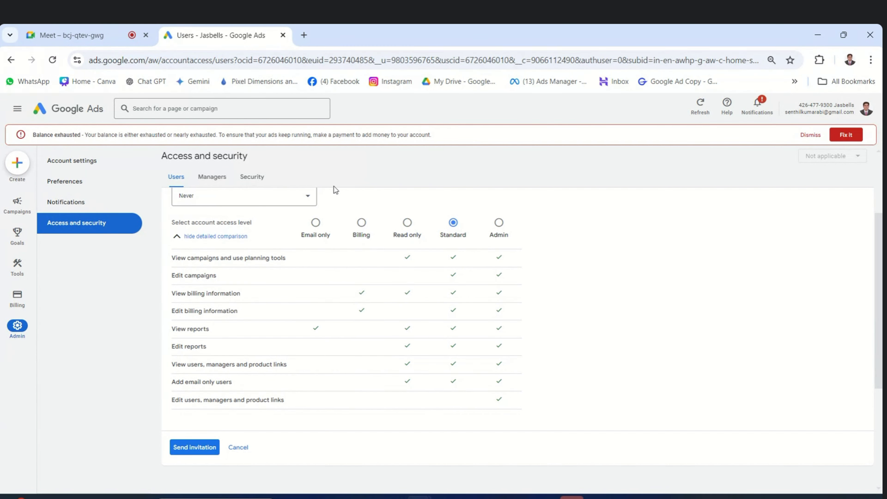
click(361, 222)
Reselect Standard access and send the invitation, leaving it pending.
mouse_move(17, 301)
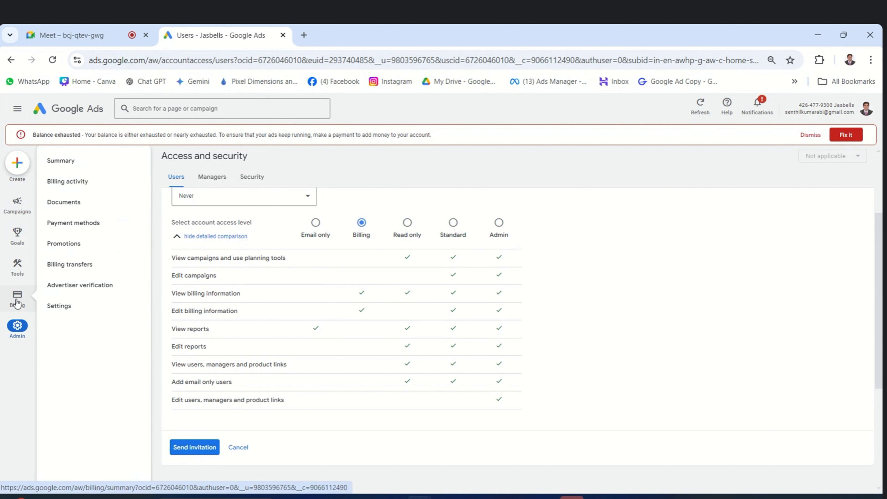
mouse_move(16, 210)
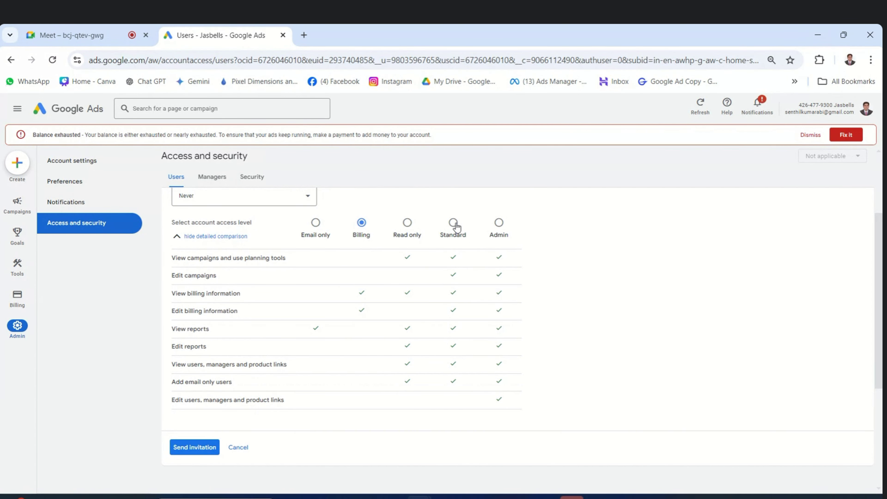
scroll(558, 276, up, 3)
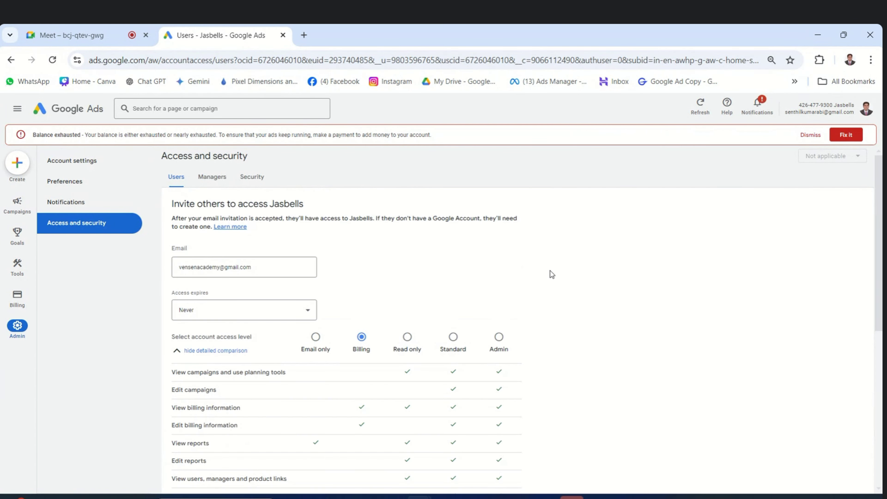
click(453, 337)
scroll(536, 286, down, 3)
click(189, 447)
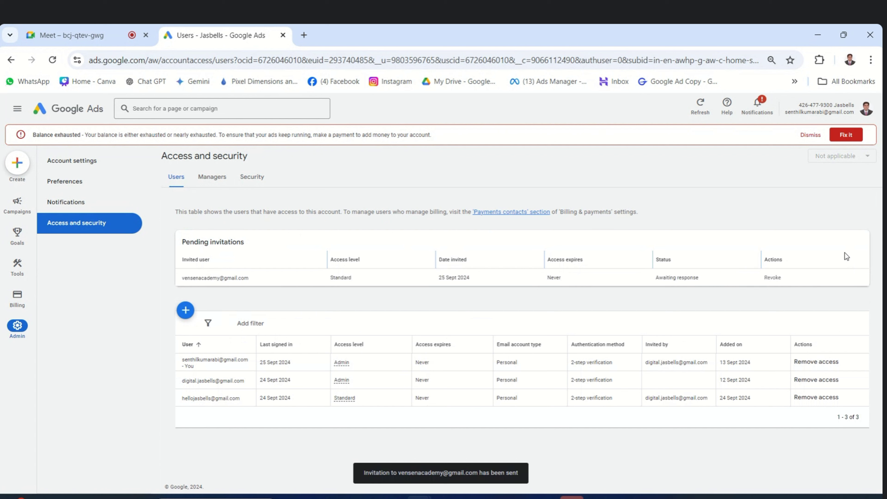
Highlight the Pending invitations heading and invitee's domain, then start another invite.
drag(181, 241, 266, 247)
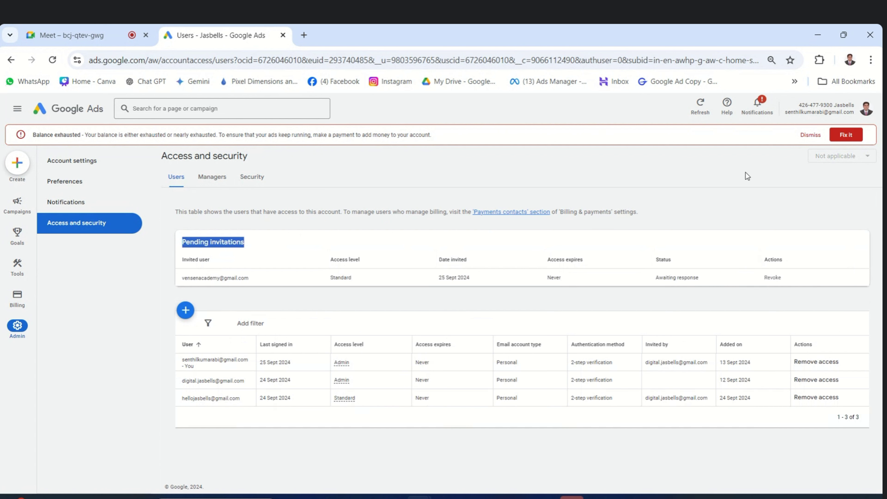
drag(224, 278, 264, 280)
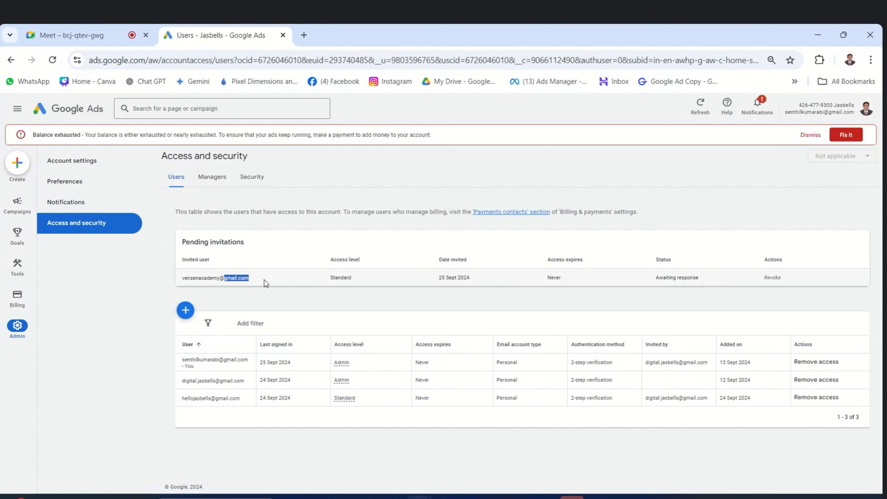
click(186, 309)
Enter the company-domain e-mail address for the new invitee, fixing a typo.
click(219, 267)
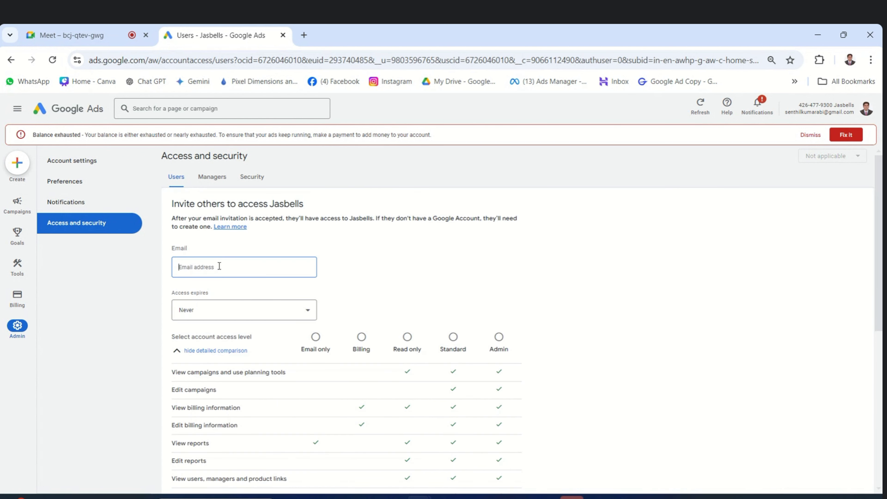
click(377, 284)
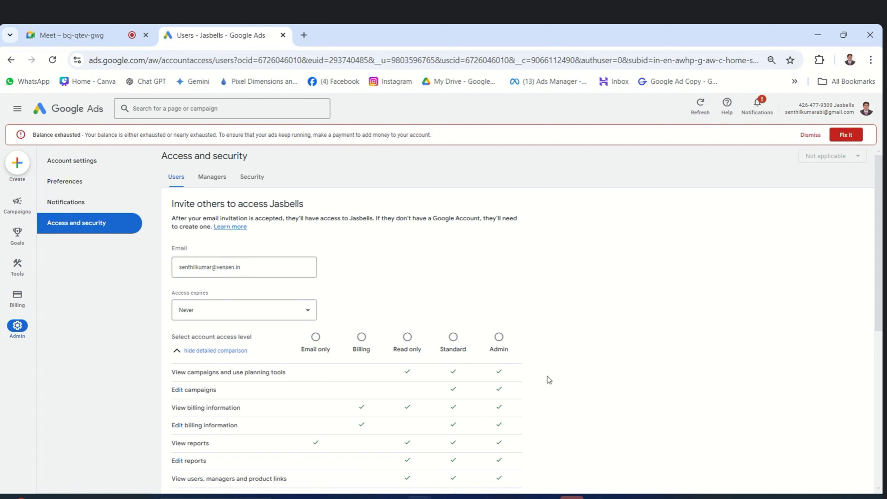
Send it with Standard access, see the allowed-domain error, and view Security settings.
click(453, 337)
scroll(534, 304, down, 3)
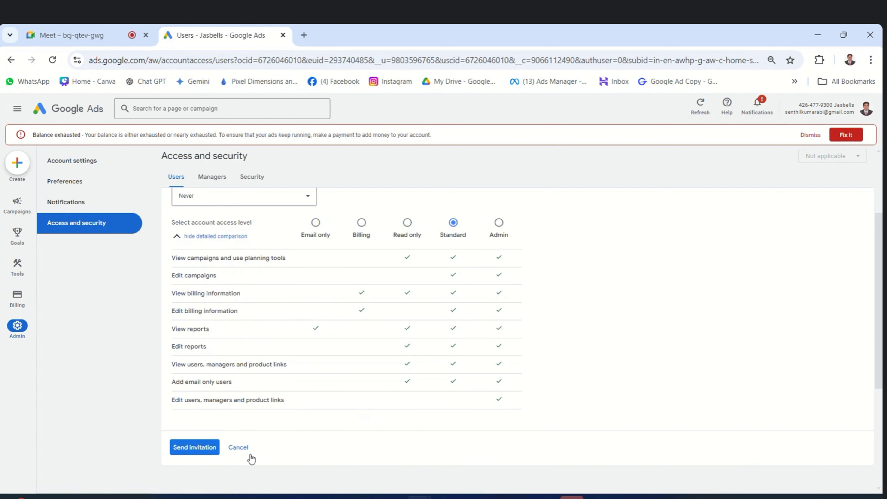
click(191, 449)
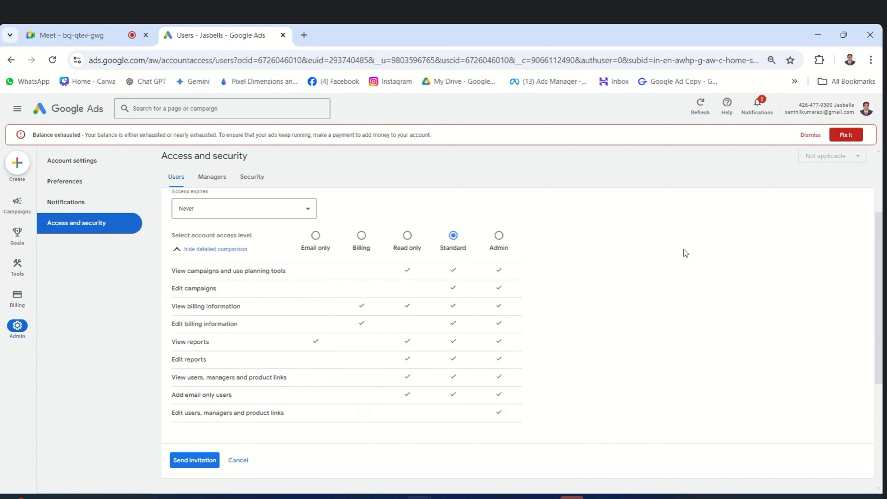
scroll(454, 263, up, 3)
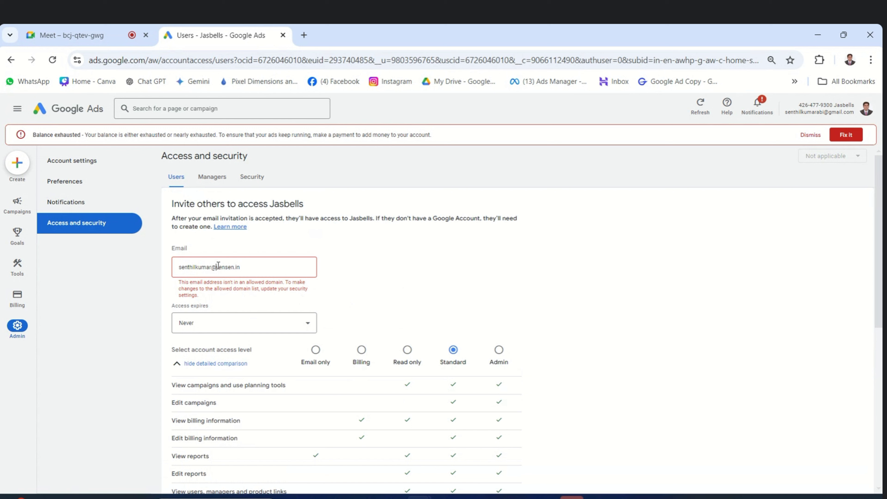
drag(217, 267, 250, 266)
click(252, 176)
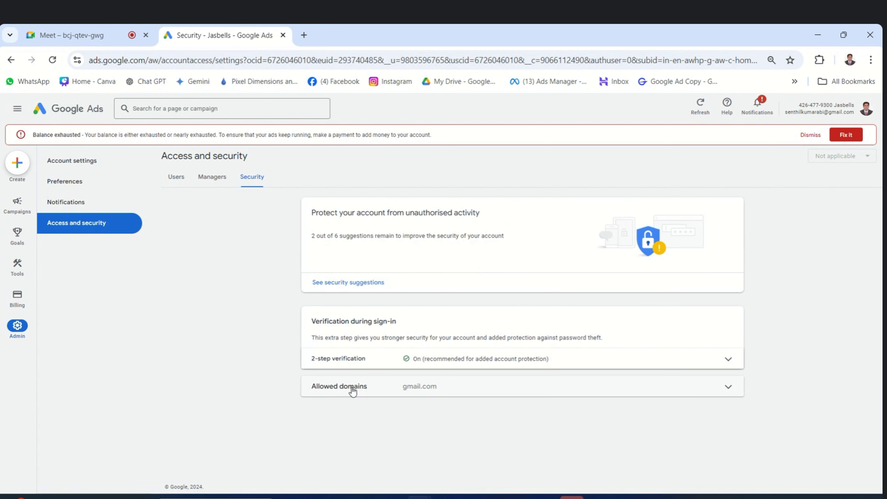
Add vensen.in to allowed domains beside gmail.com, save, and go back to Users.
click(728, 388)
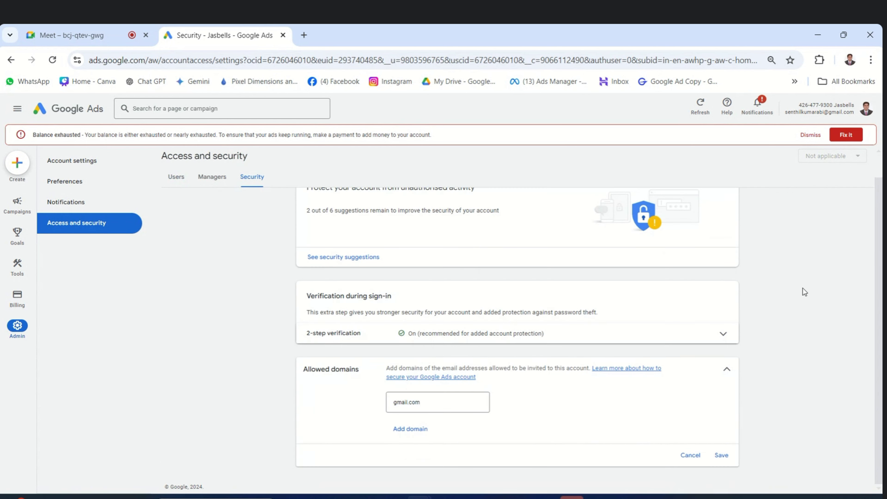
click(417, 435)
scroll(587, 381, down, 1)
click(438, 402)
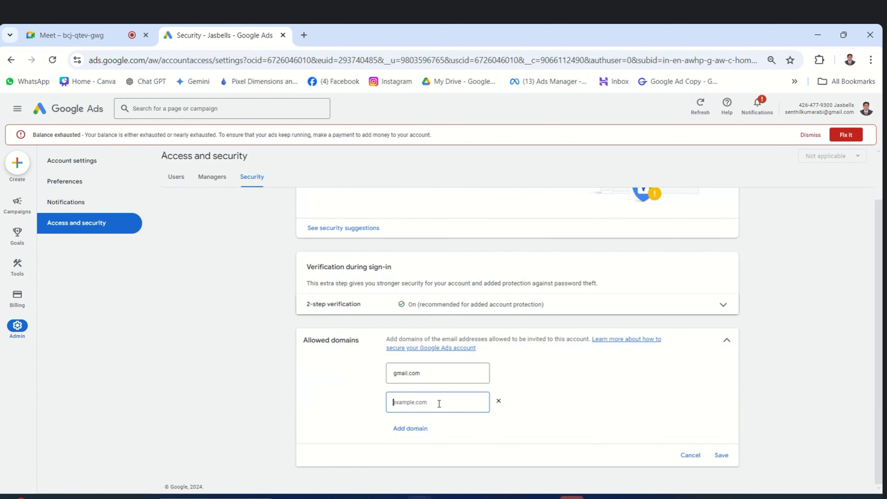
text(ve)
text(r)
text(sen.in)
click(721, 455)
click(175, 179)
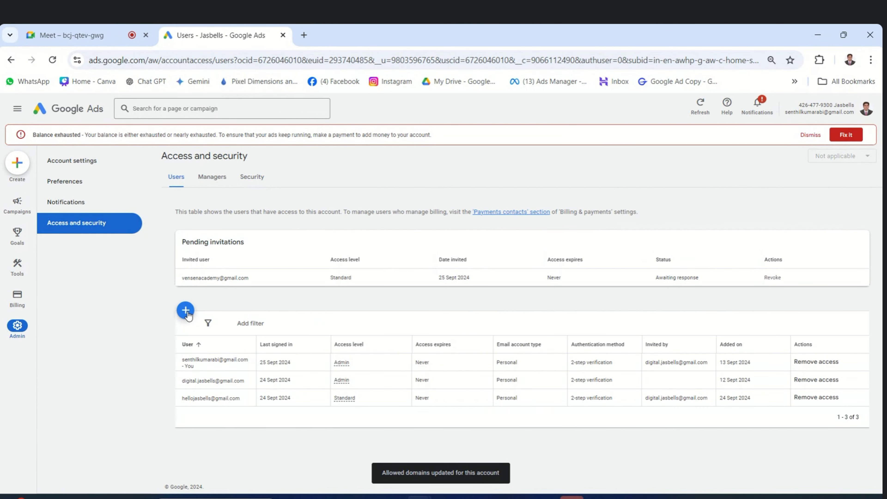
Invite the vensen.in e-mail address with Standard access, correcting its domain typo.
click(186, 311)
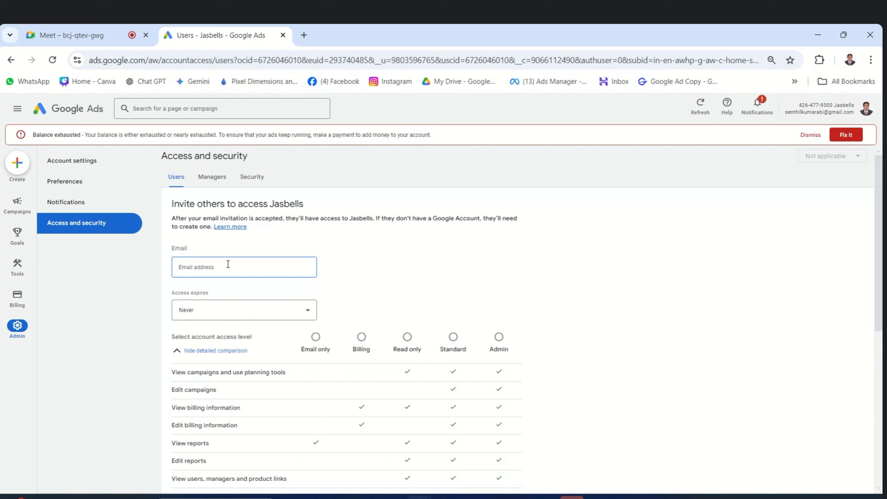
click(484, 265)
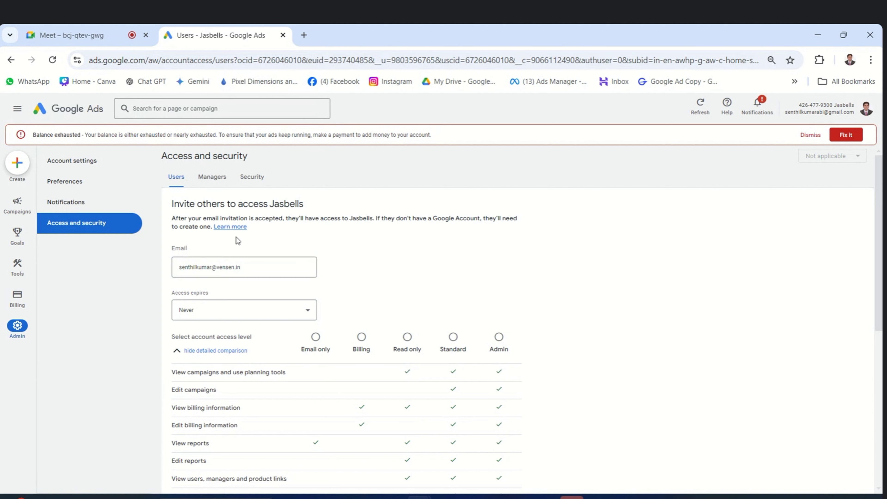
click(453, 336)
scroll(509, 246, down, 5)
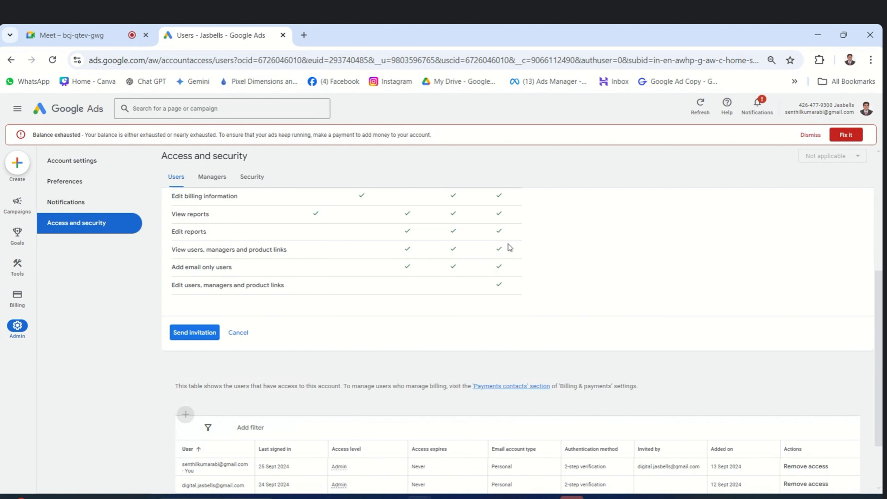
click(202, 333)
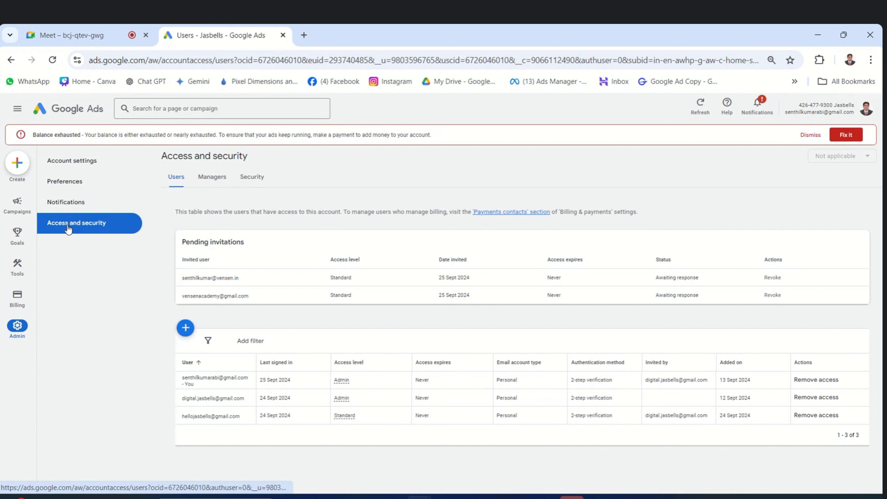
click(252, 177)
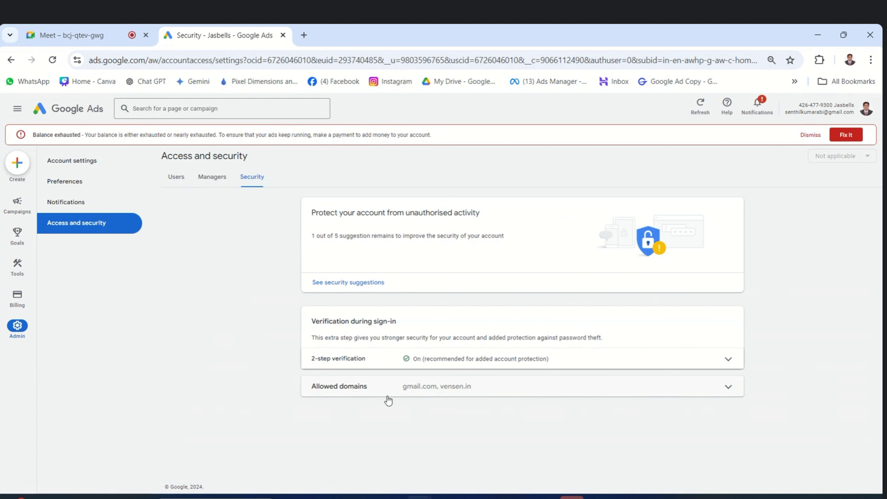
click(701, 389)
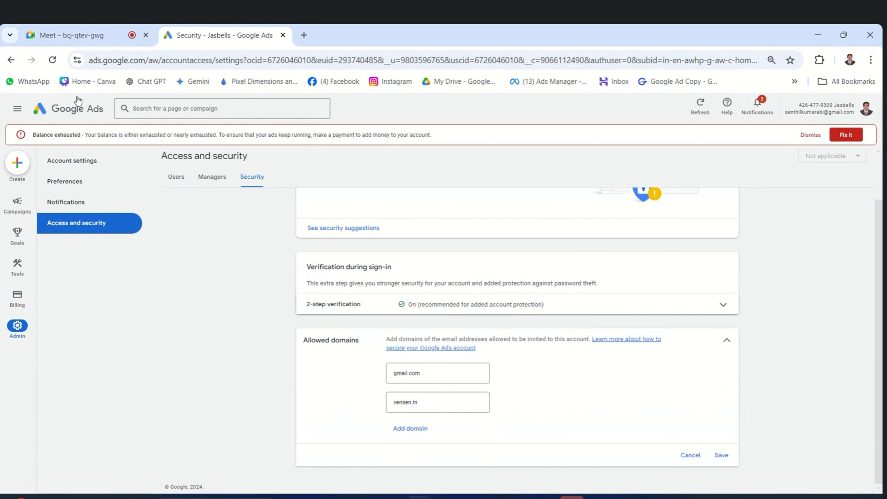
click(176, 177)
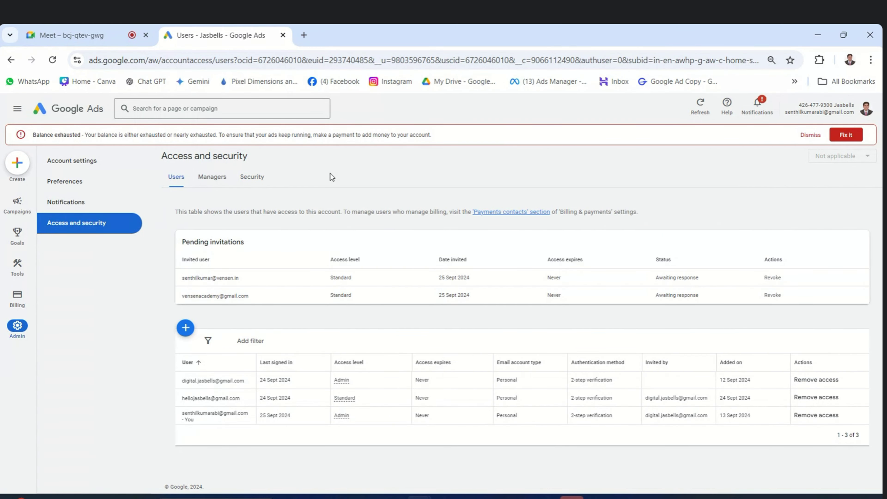
drag(181, 296, 248, 296)
click(303, 35)
text(mail.google.com/mail/u/0/)
key(Return)
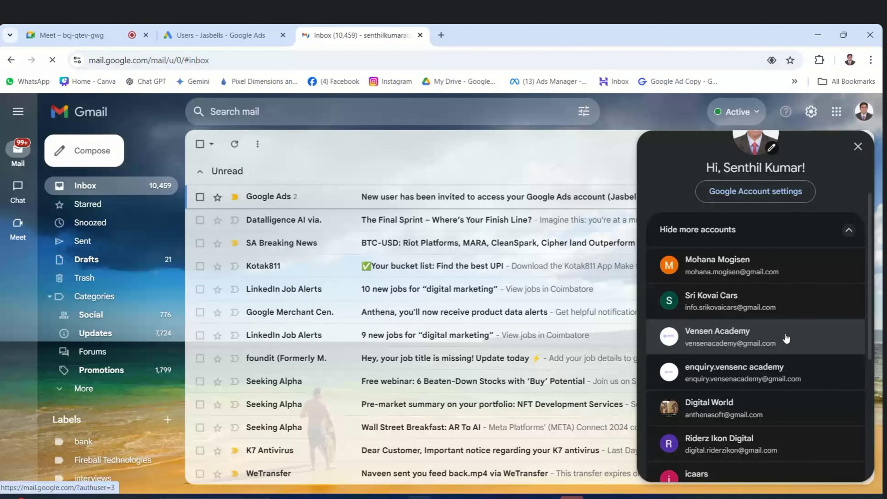
Switch Gmail to the invited account, open the Google Ads invitation, and accept it.
click(768, 341)
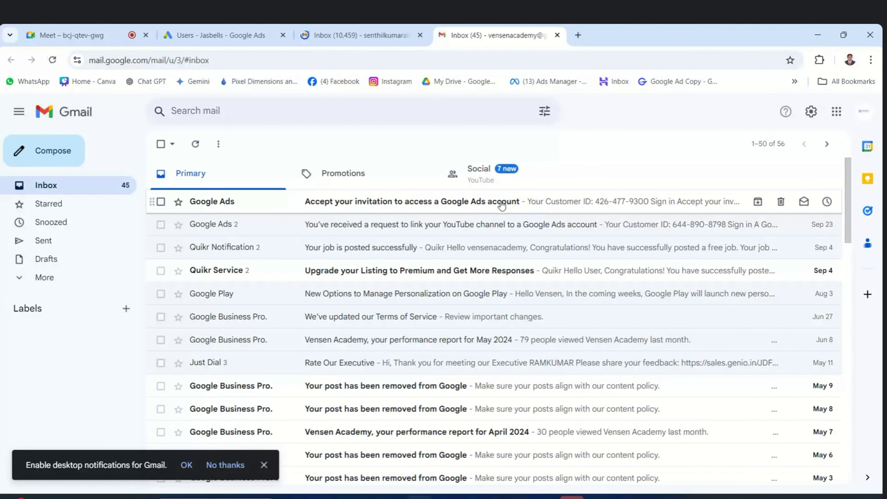
click(387, 206)
scroll(453, 280, down, 3)
drag(397, 270, 511, 285)
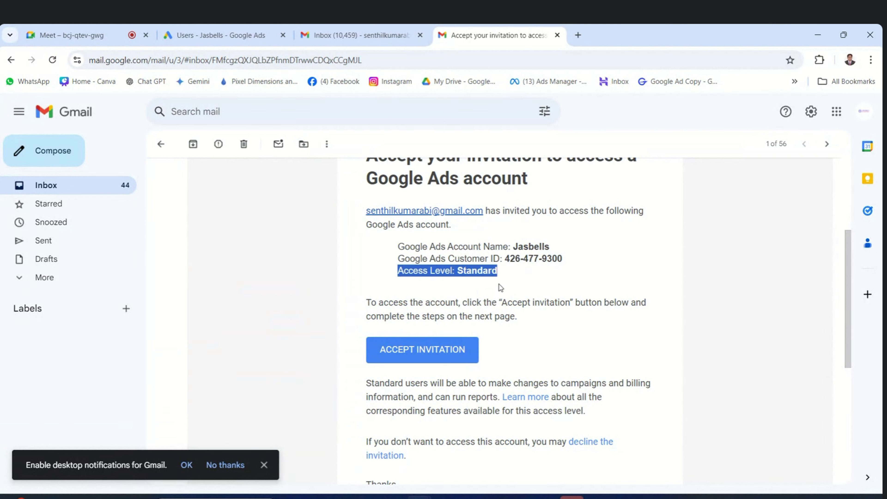
click(442, 350)
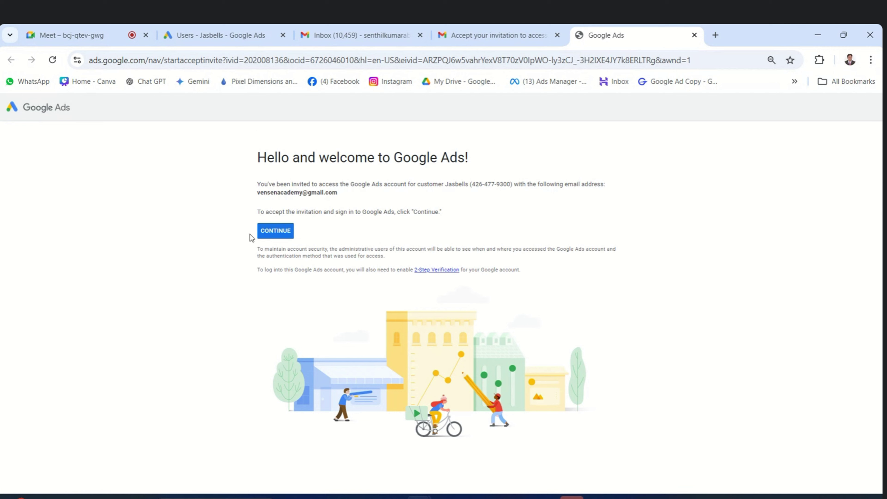
Continue accepting the invitation up to the 2-Step Verification prompt, then close sign-in and return to Users.
click(278, 235)
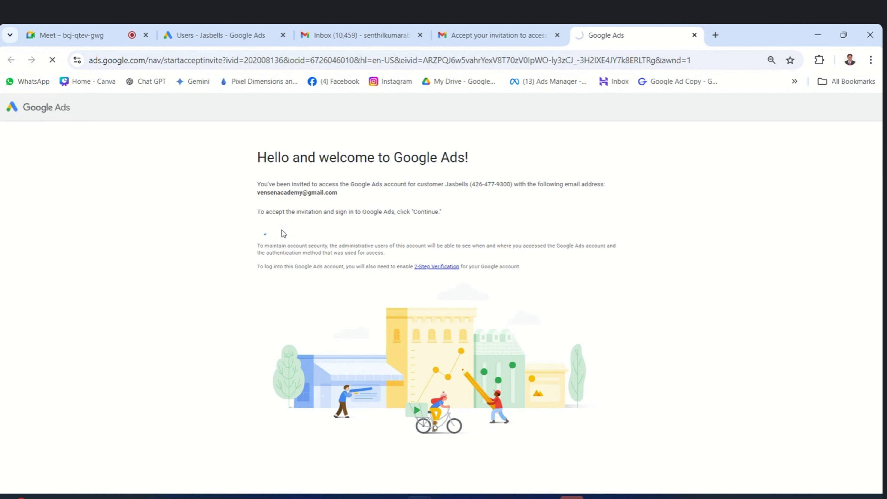
click(214, 35)
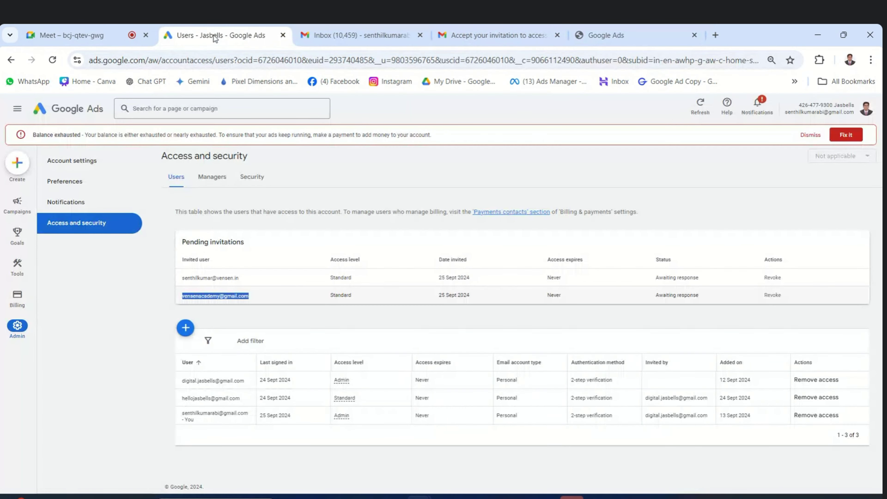
click(641, 32)
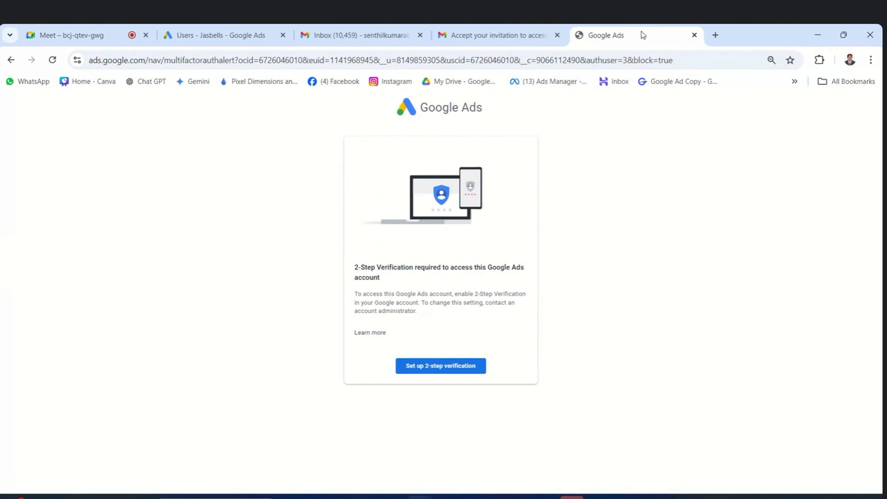
click(444, 372)
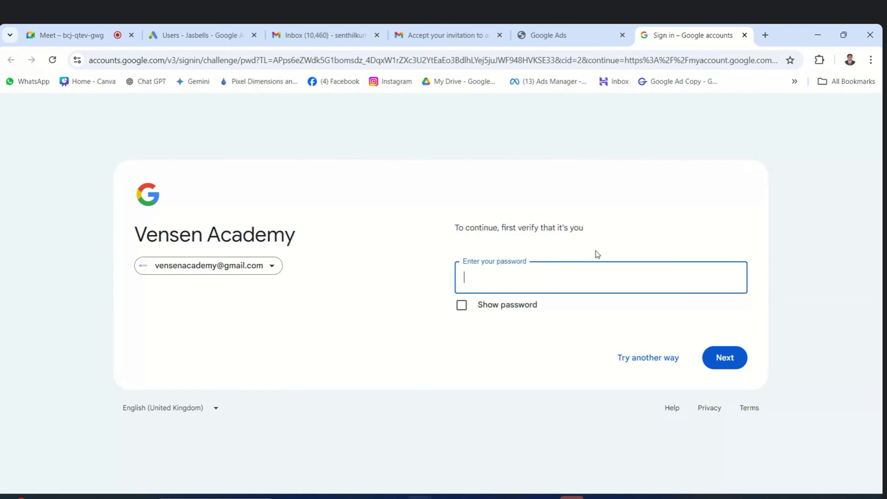
click(744, 36)
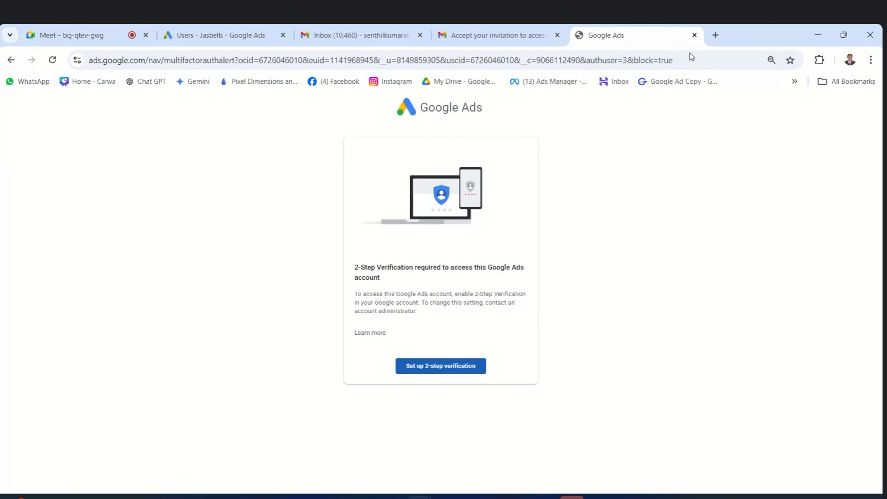
click(214, 36)
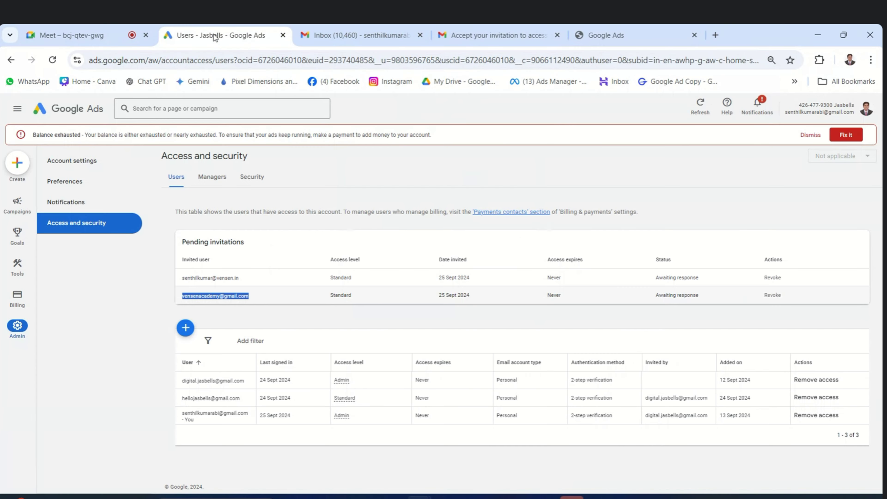
Reload the Users list so the accepted Gmail invitee appears with Standard access, and select their email.
click(52, 60)
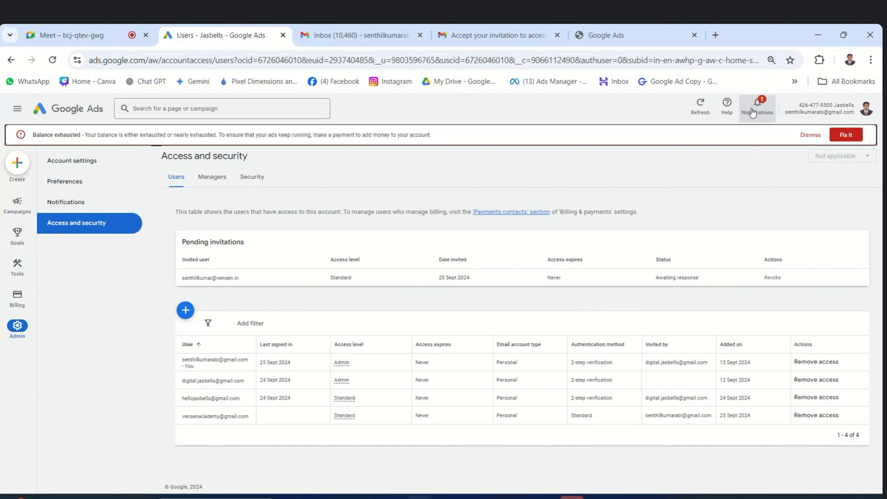
triple_click(214, 416)
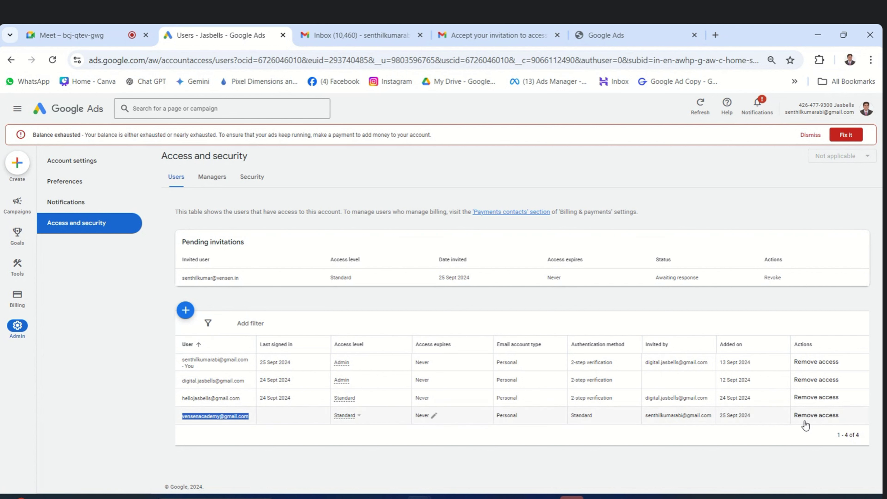
Remove the newly accepted Gmail user's access and confirm, leaving three users.
click(817, 415)
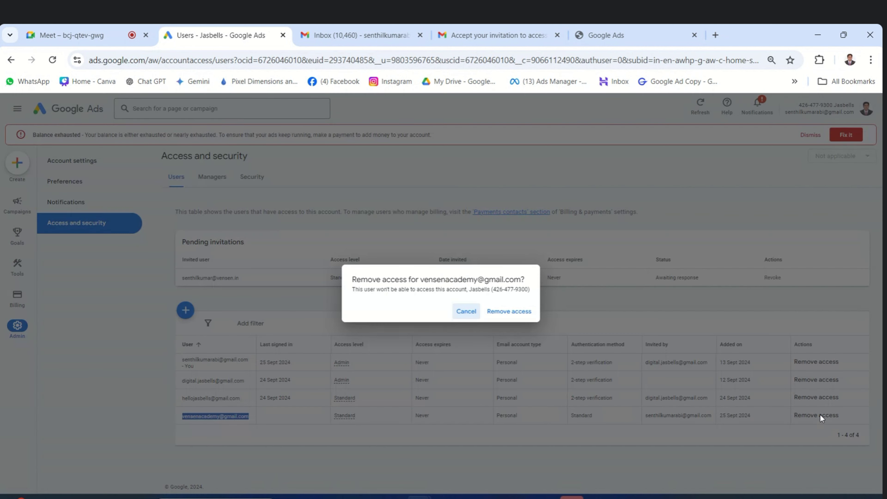
click(510, 311)
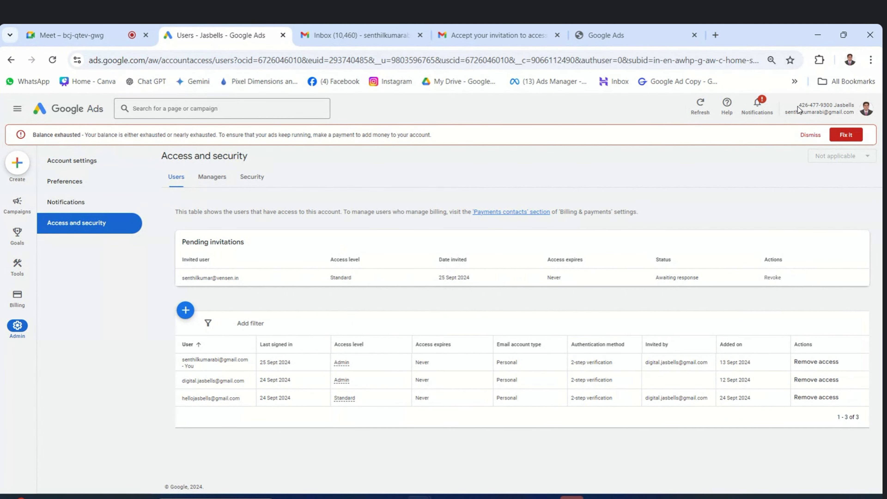
drag(800, 105, 837, 106)
drag(853, 105, 836, 107)
click(773, 169)
drag(799, 105, 833, 104)
click(734, 171)
drag(798, 105, 827, 119)
click(793, 171)
drag(798, 105, 835, 105)
drag(782, 120, 846, 120)
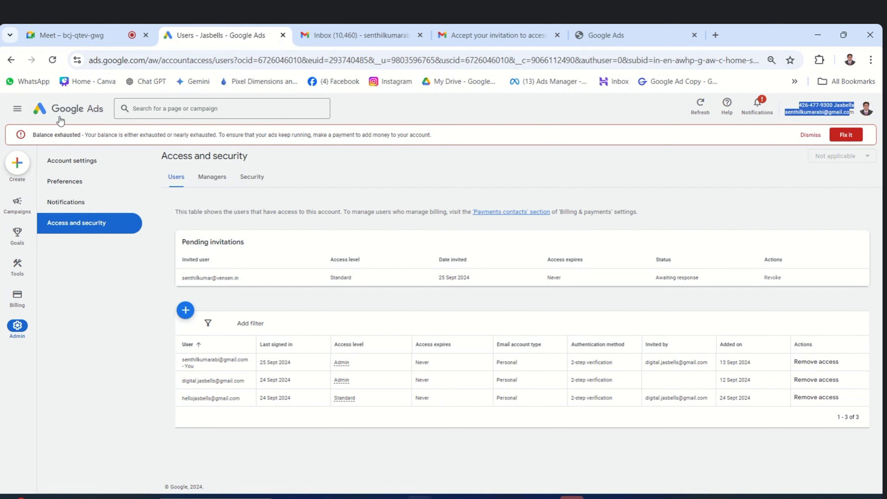
Go to the Overview dashboard via the Google Ads logo, then start a new campaign.
click(63, 108)
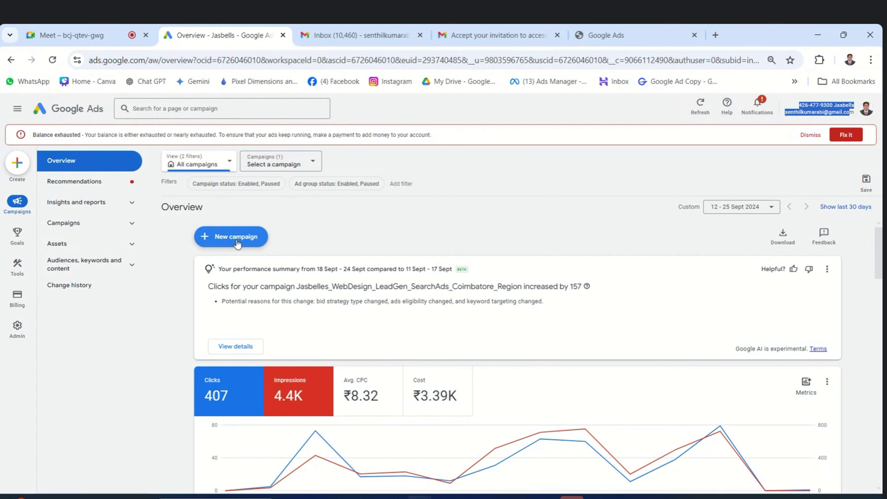
click(228, 239)
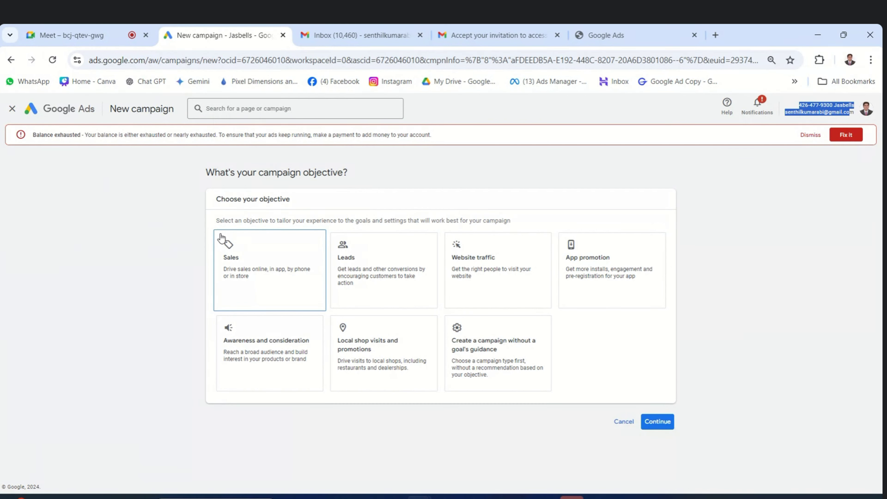
click(67, 111)
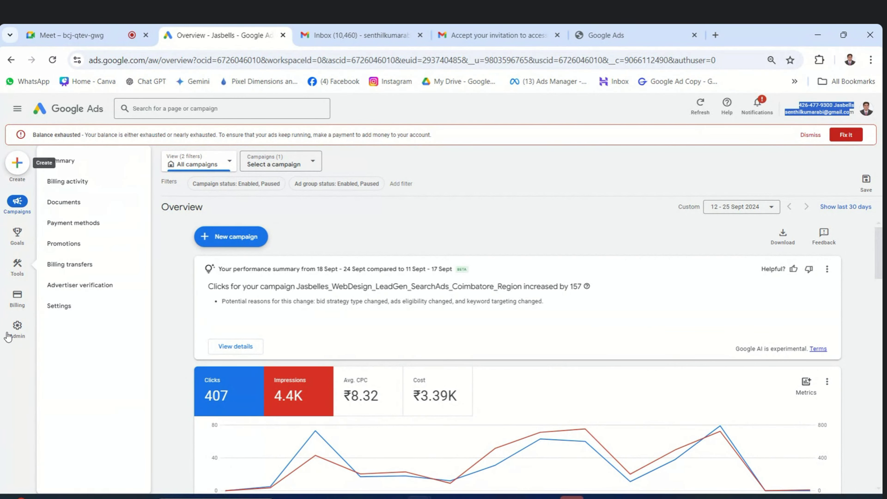
mouse_move(19, 220)
click(17, 162)
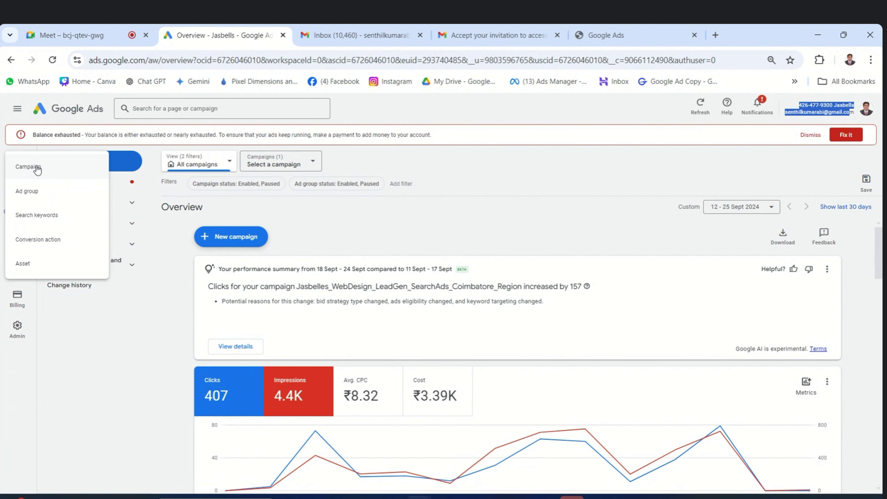
click(28, 167)
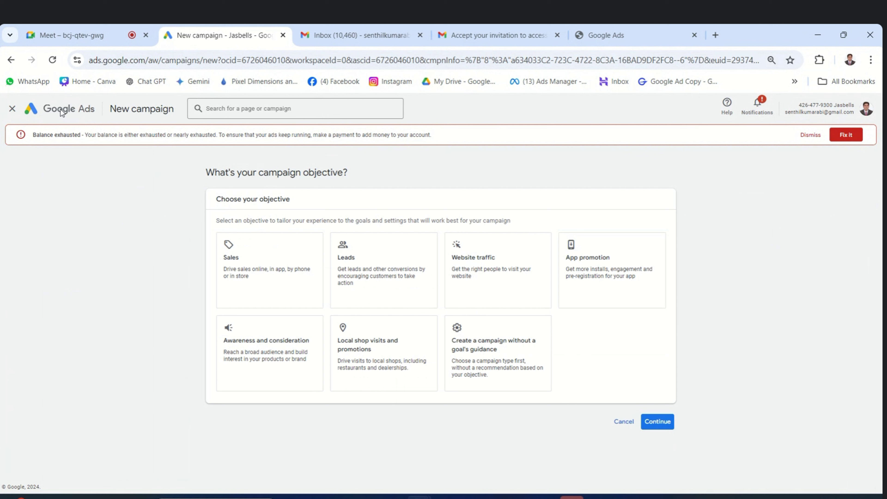
click(61, 109)
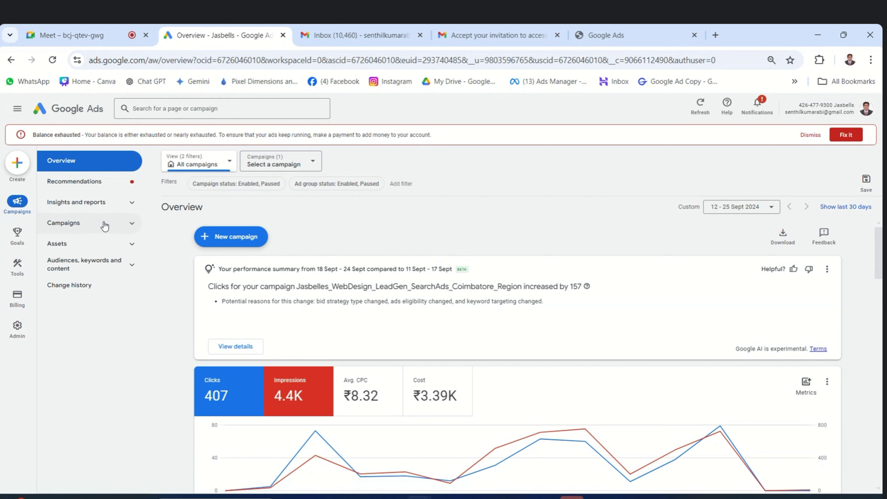
From the Campaigns list page, start a New campaign to reach the objective choices.
click(83, 224)
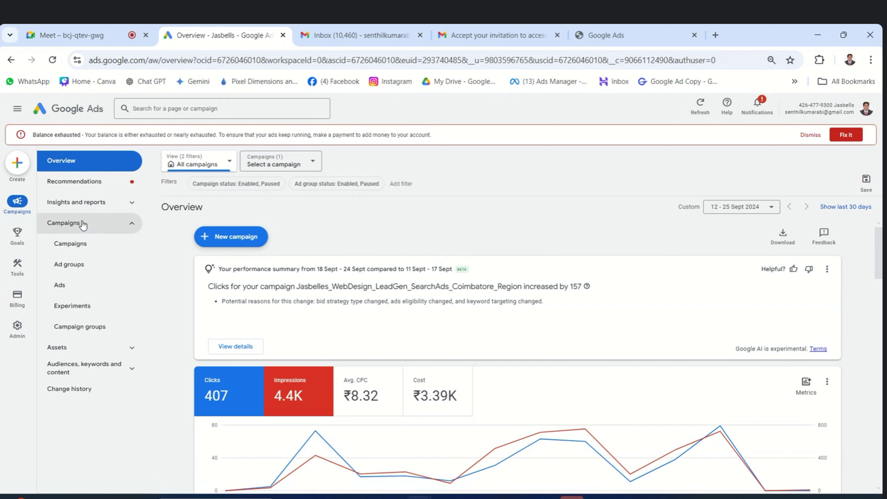
click(72, 244)
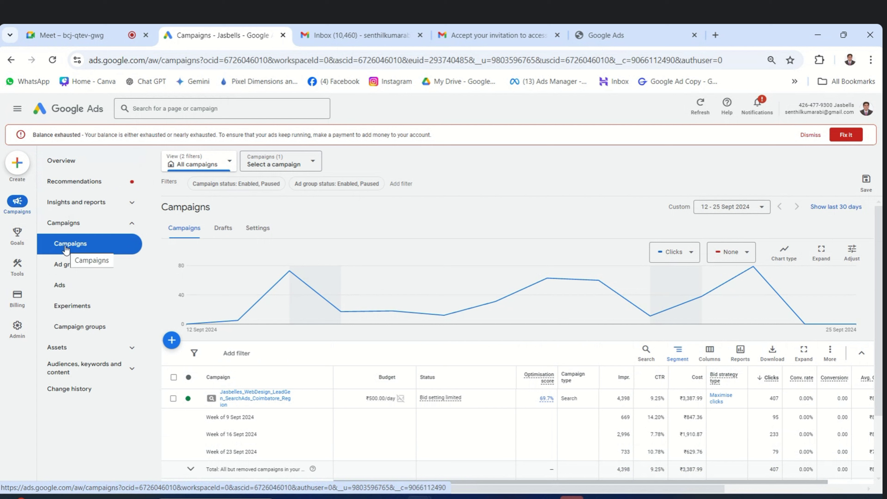
click(171, 339)
click(203, 358)
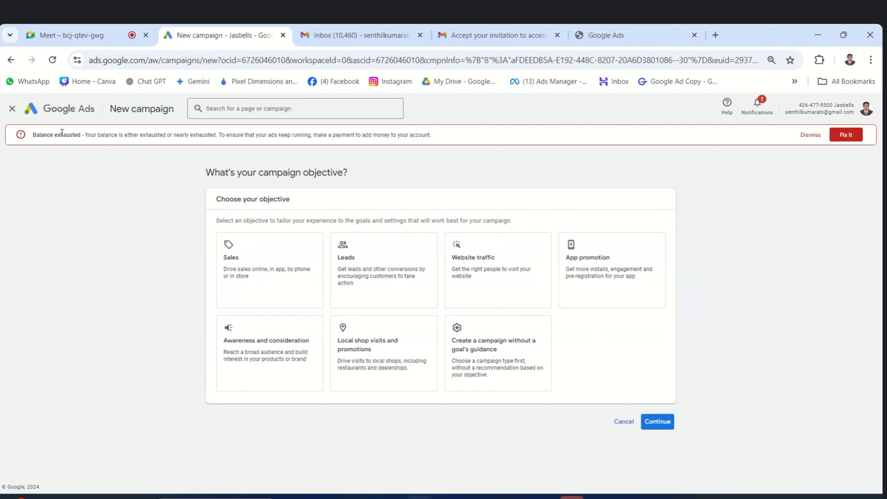
Leave the New campaign wizard through the Google Ads logo without picking an objective.
click(59, 111)
click(59, 111)
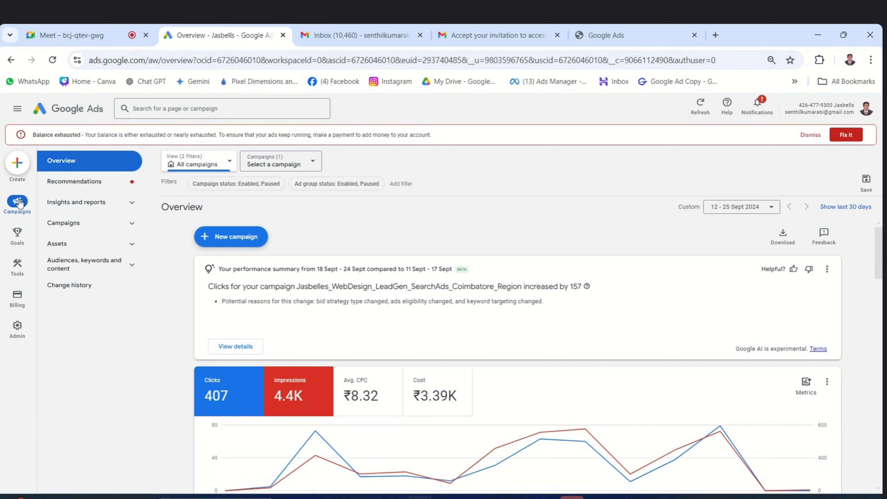
Browse the create and add-campaign menus without choosing, visit Overview, then return to the weekly Campaigns table.
click(15, 163)
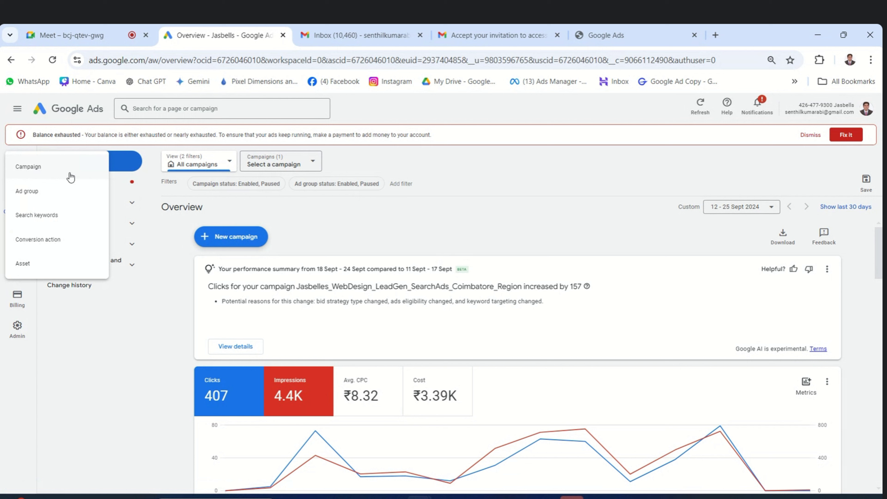
click(324, 220)
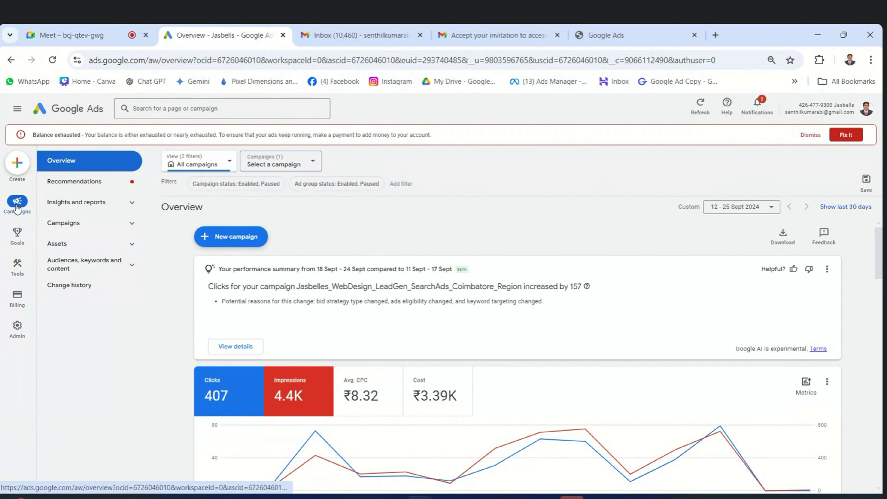
click(64, 223)
click(173, 271)
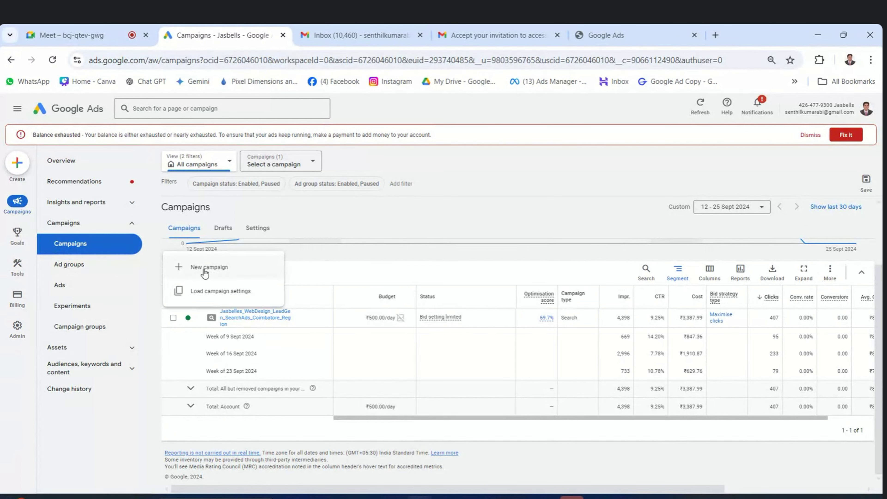
click(564, 162)
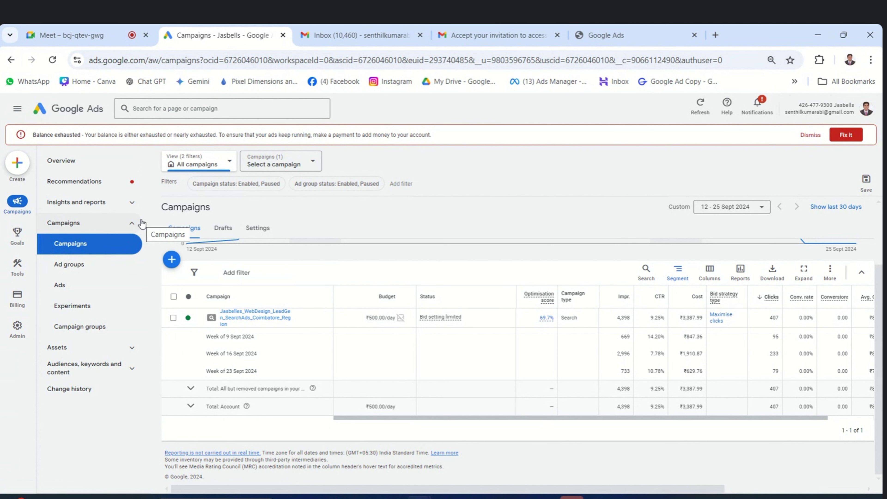
click(72, 116)
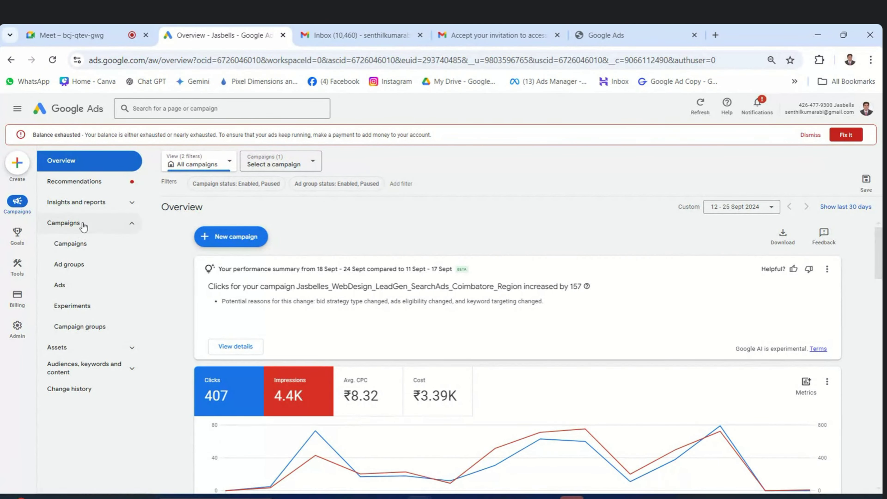
click(70, 244)
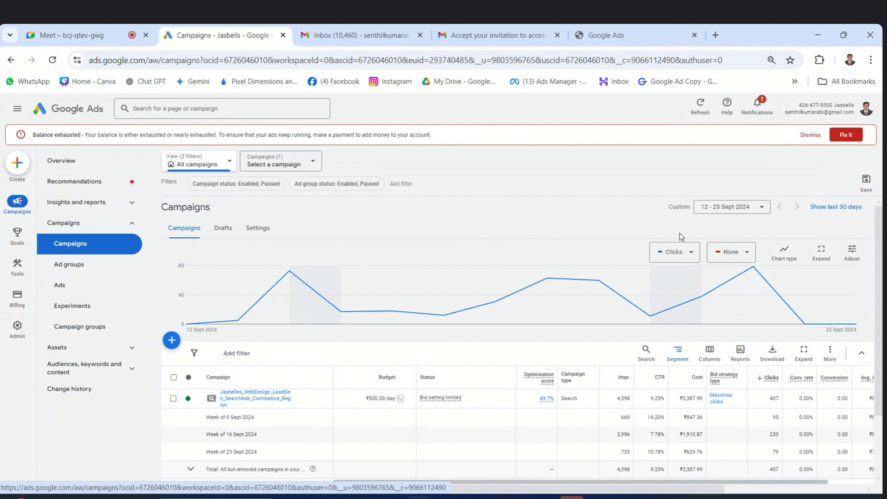
Switch the Campaigns date range to the Yesterday preset, 24 Sept 2024.
click(761, 210)
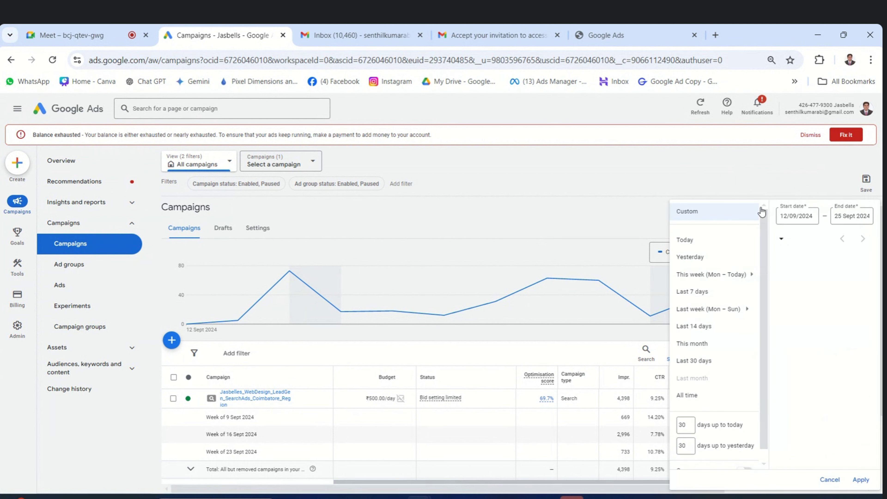
key(ctrl+minus)
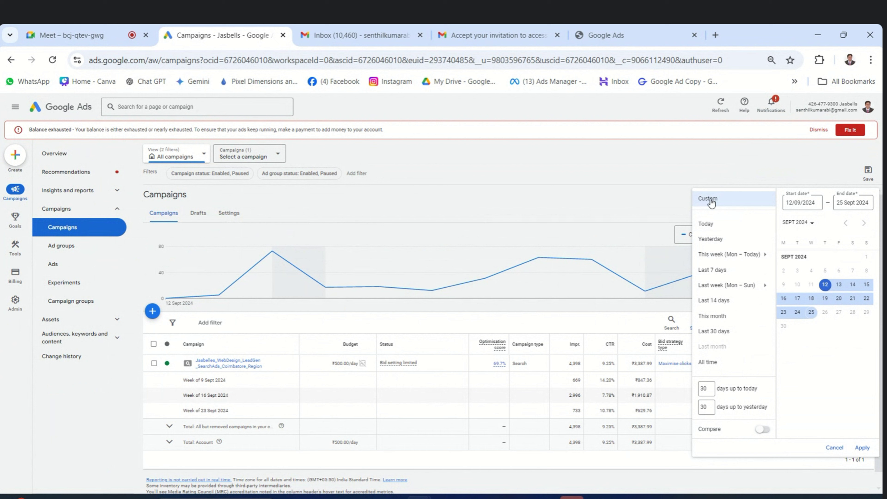
mouse_move(698, 258)
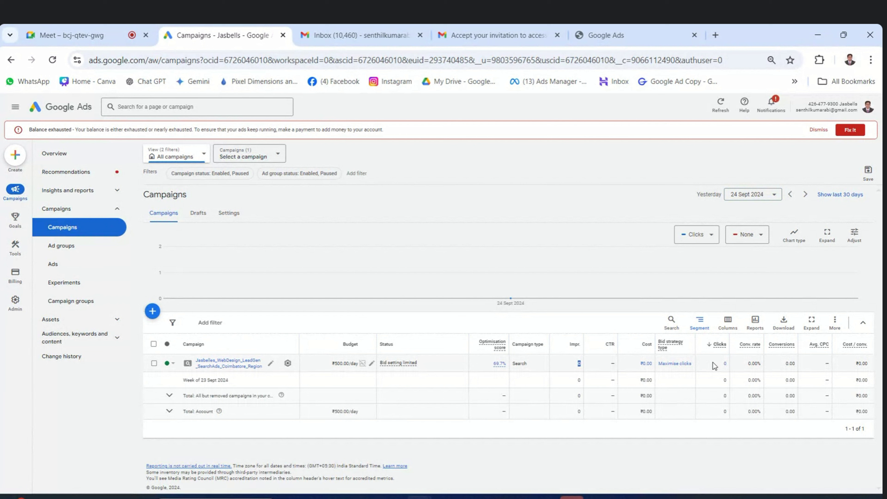
Highlight the zero impressions and 'Balance exhausted' warning, then set the report date to 23 Sept 2024.
drag(555, 368, 601, 370)
click(74, 132)
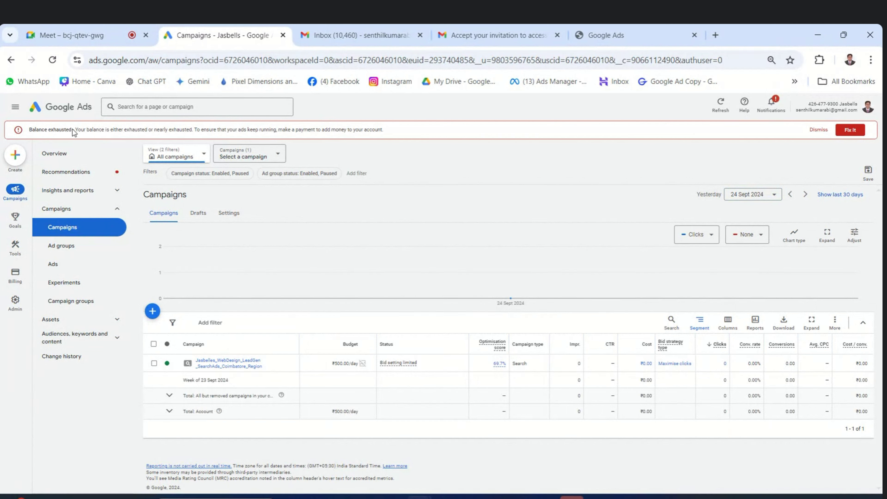
drag(73, 132, 29, 133)
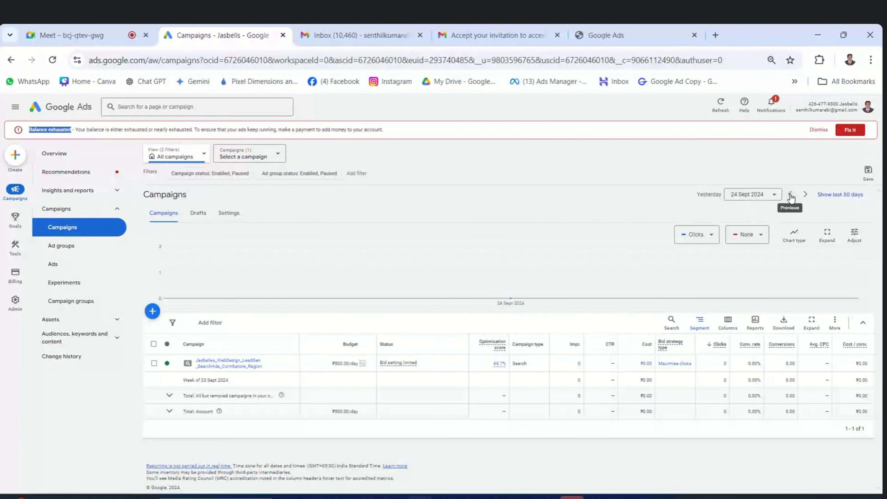
click(790, 195)
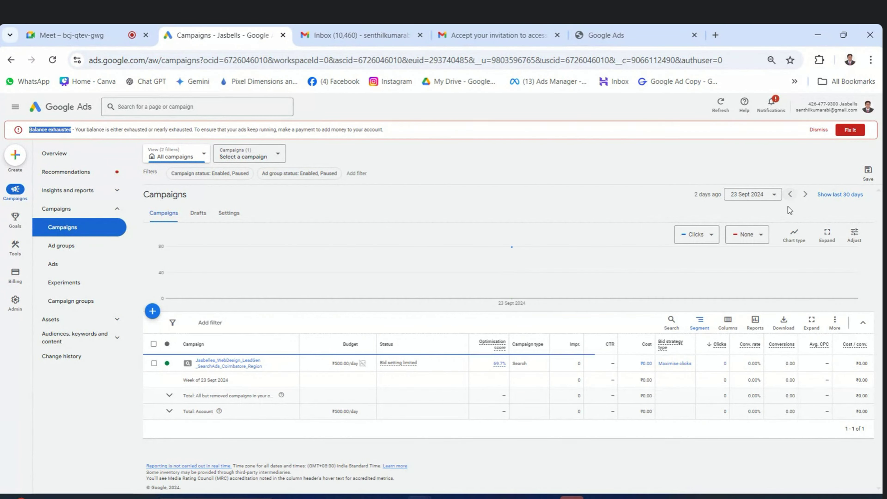
click(774, 195)
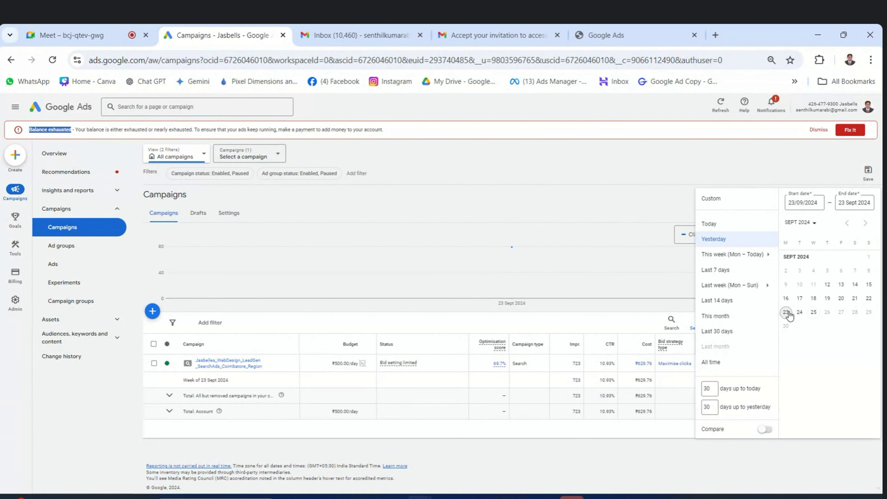
click(788, 313)
click(641, 158)
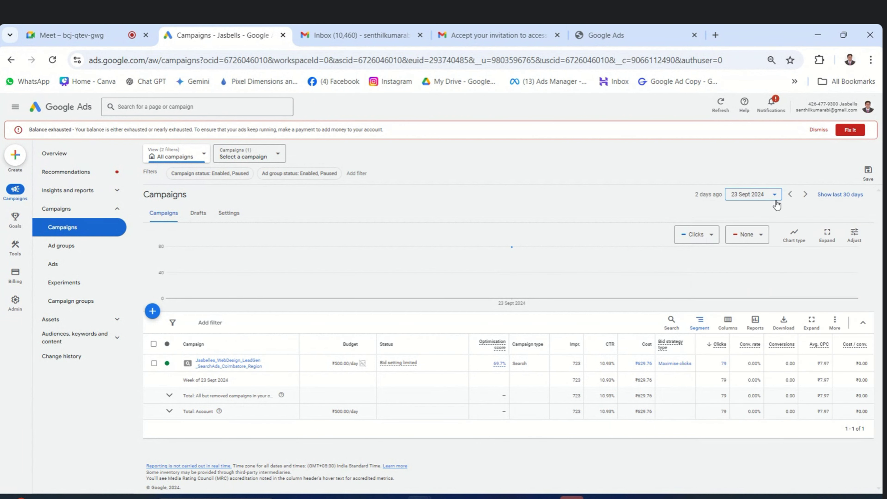
Apply a one-day custom range of 17 Sept 2024 and highlight its 12 clicks.
click(775, 202)
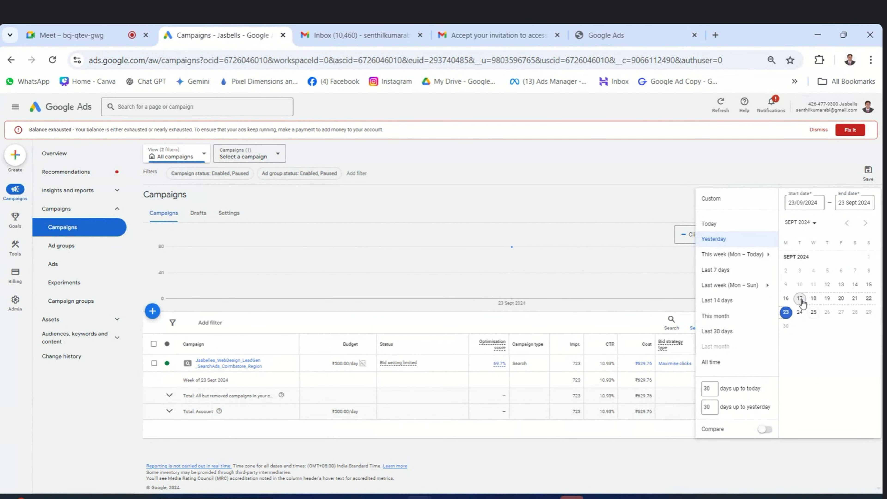
click(799, 301)
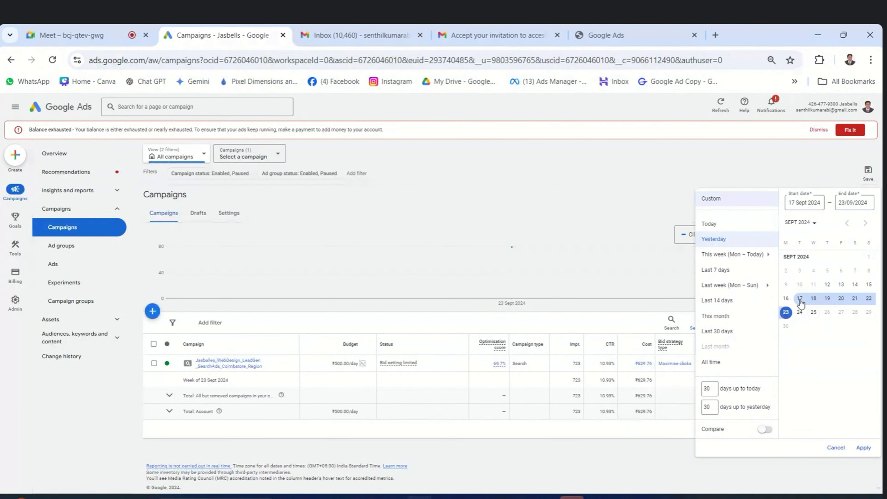
click(800, 301)
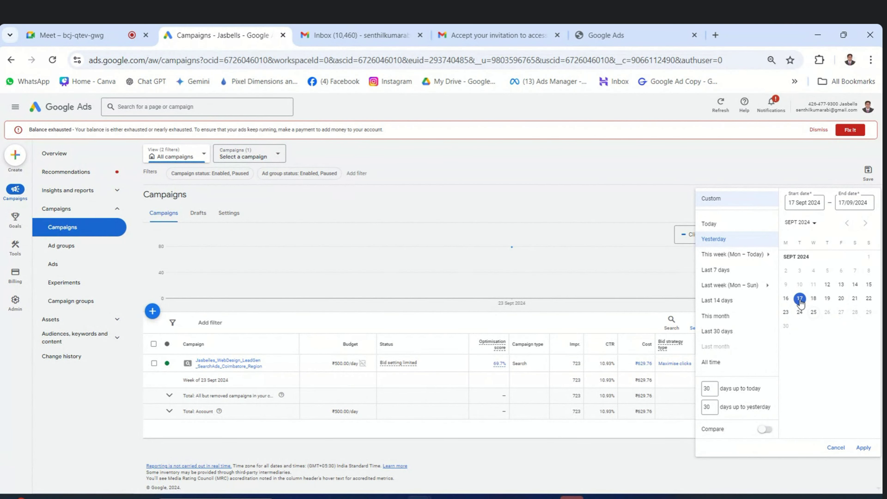
click(864, 453)
double_click(724, 364)
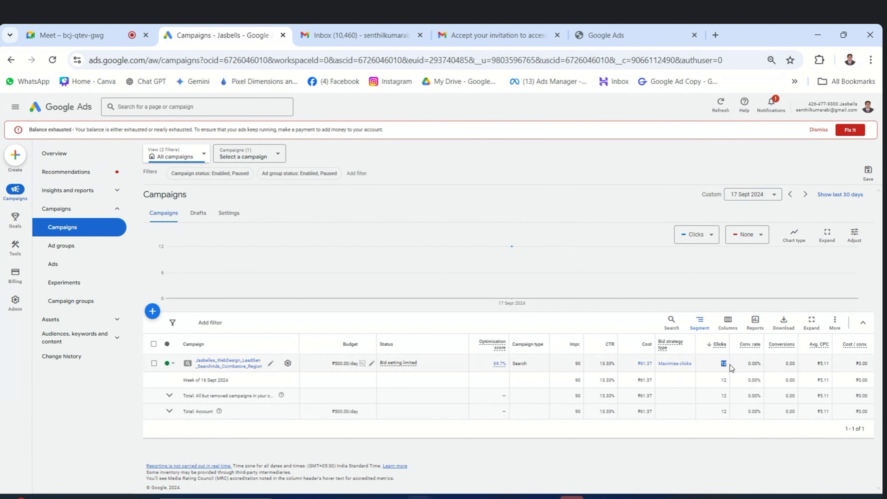
Advance the date from 17 to 20 Sept, checking 90 impressions, then 63 and 60 clicks.
double_click(577, 363)
key(ctrl+plus)
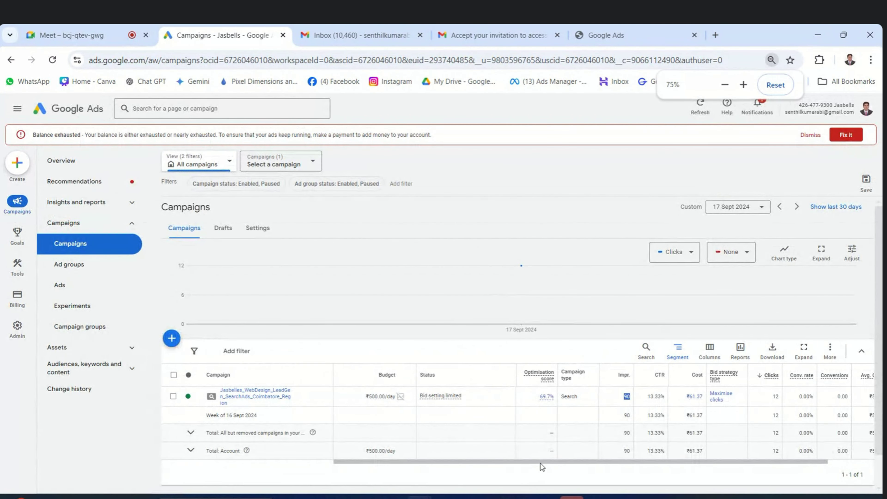
drag(539, 461, 660, 475)
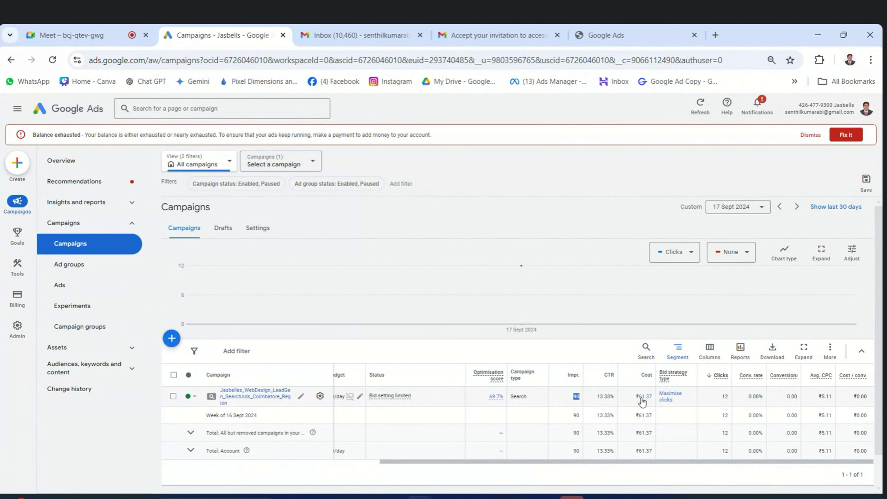
mouse_move(642, 400)
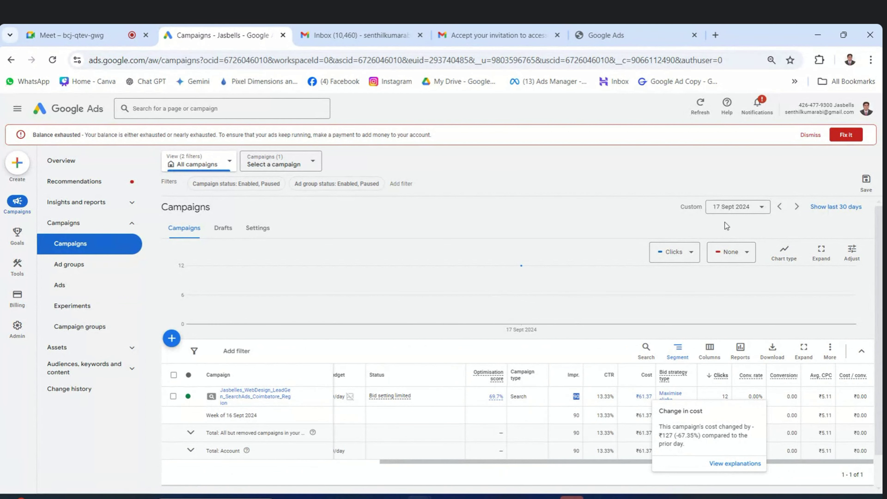
click(796, 207)
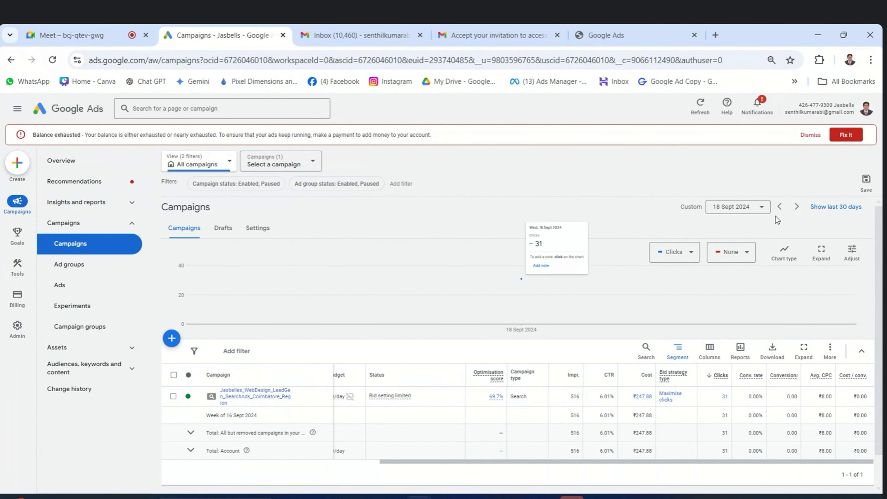
click(796, 207)
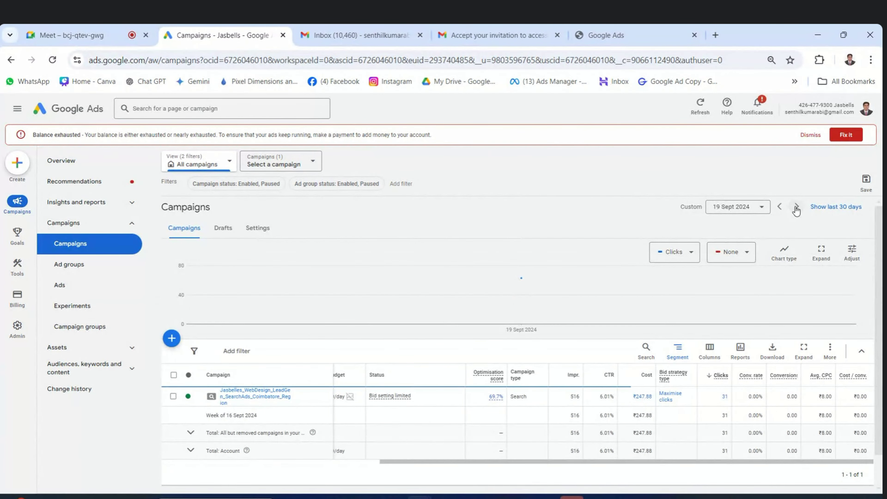
double_click(725, 396)
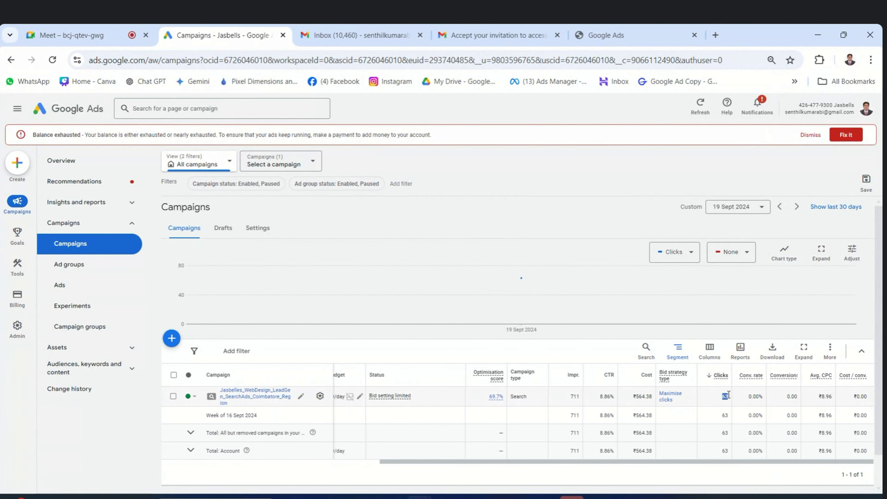
click(796, 207)
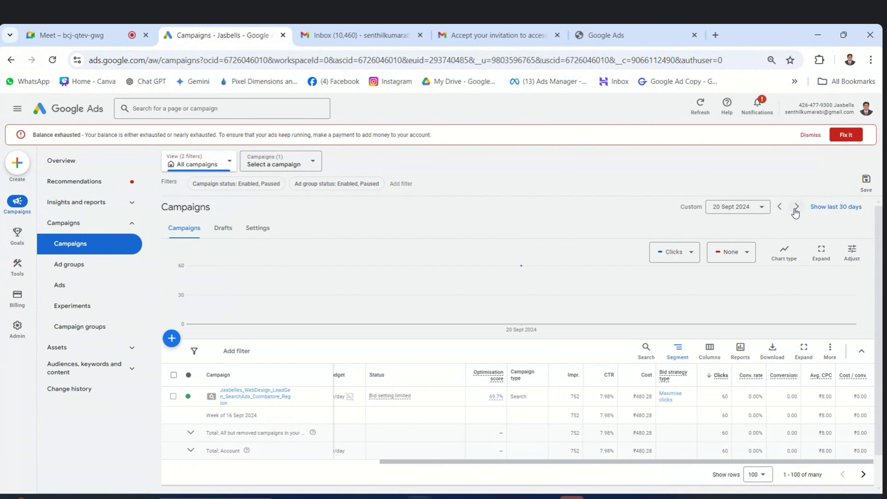
double_click(724, 396)
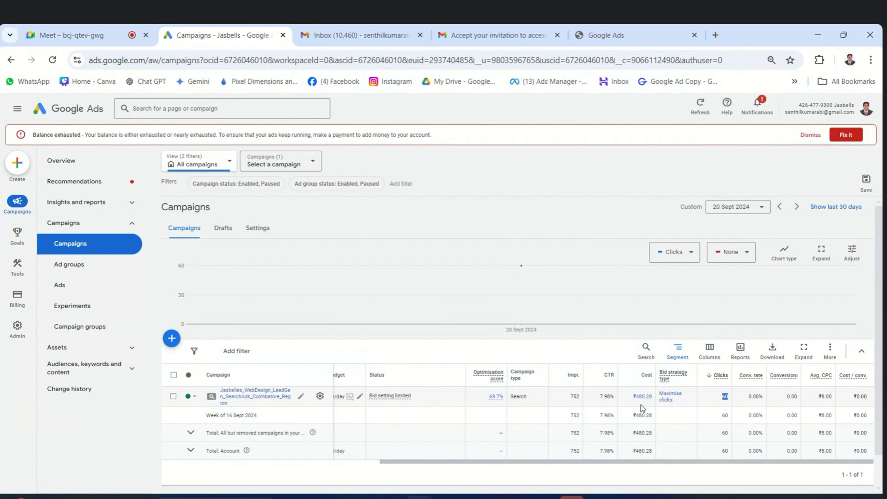
mouse_move(495, 373)
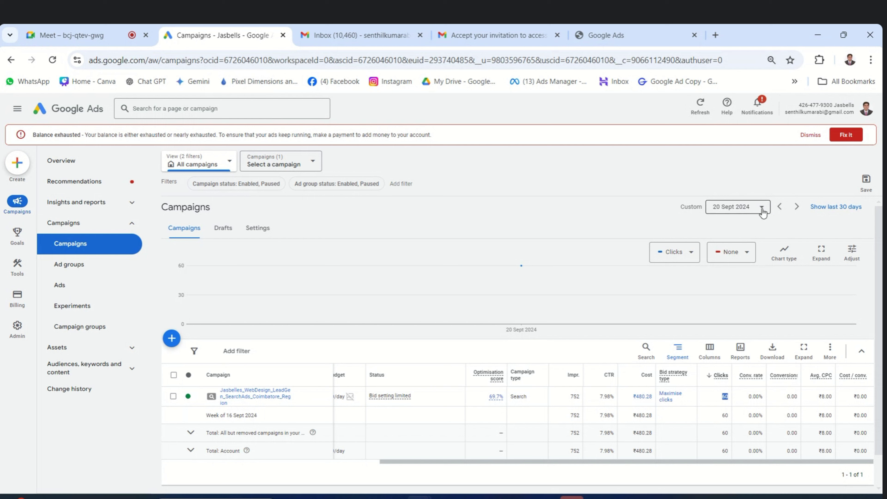
Set the campaigns date range to 12–25 Sept 2024.
click(760, 210)
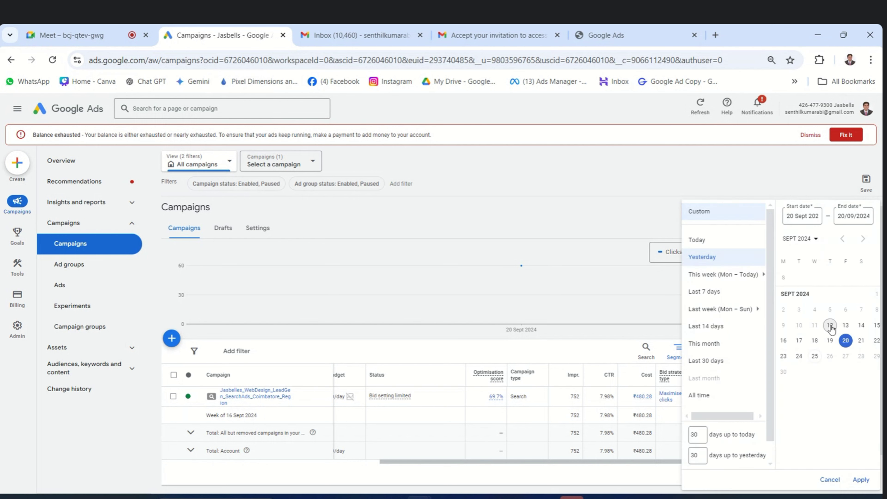
click(830, 325)
click(814, 358)
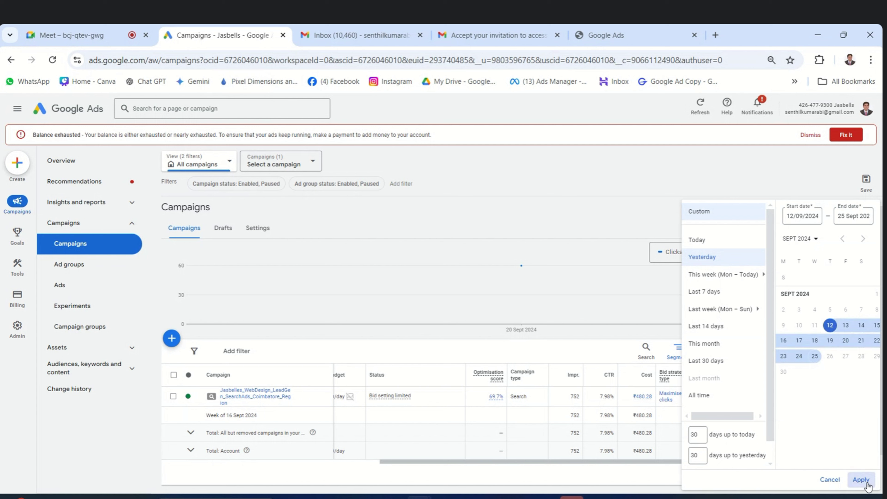
click(861, 479)
Highlight the account's total of 407 clicks in the summary.
drag(629, 428, 717, 427)
double_click(717, 427)
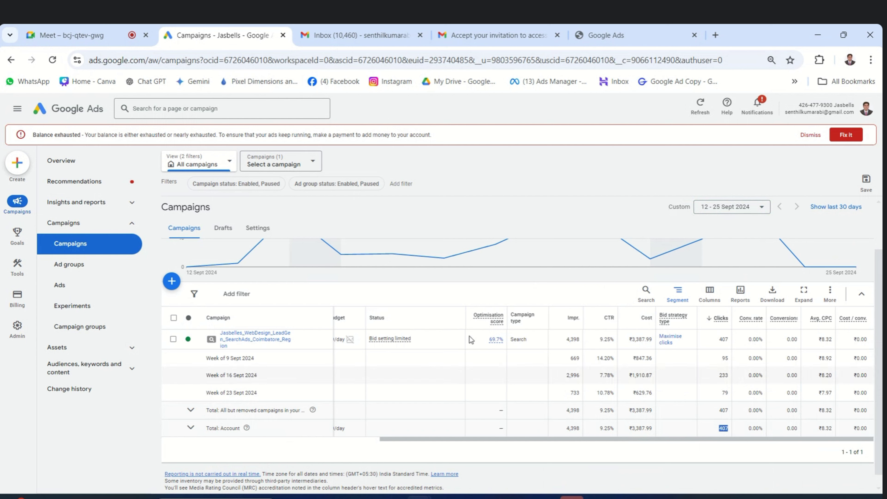
scroll(524, 349, up, 2)
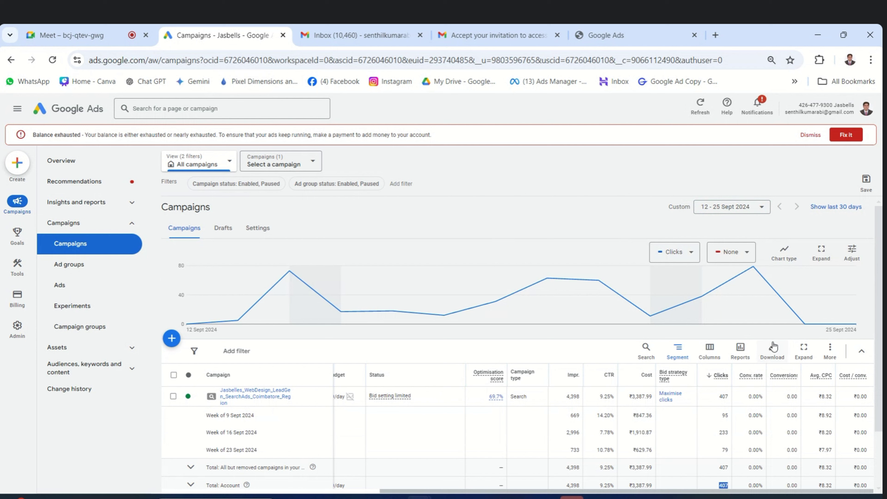
Download the weekly campaigns report as .xlsx and open the file in Excel.
click(772, 350)
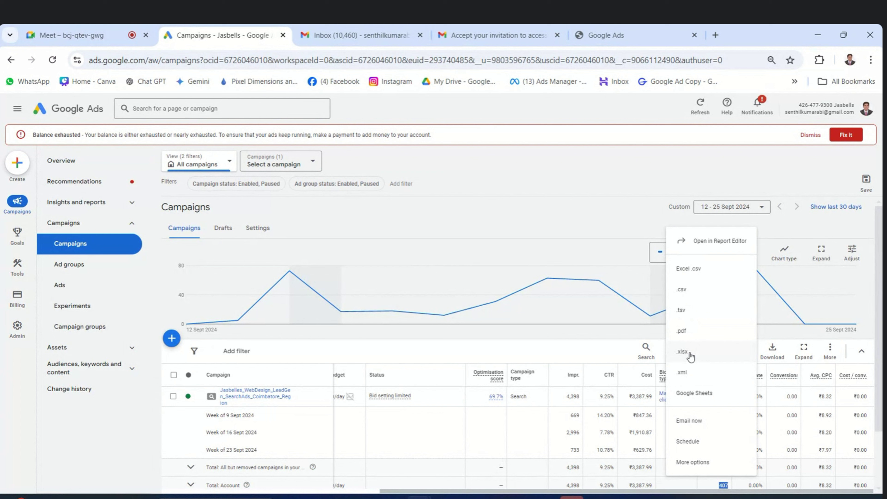
click(682, 352)
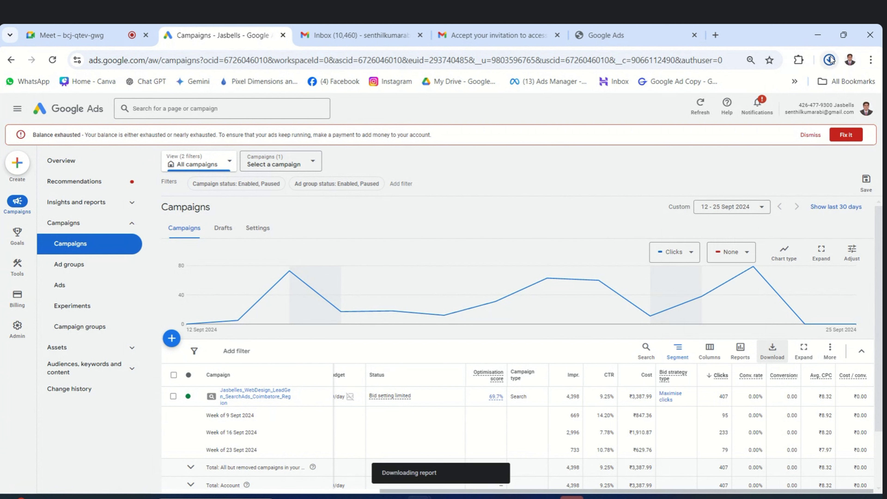
click(697, 85)
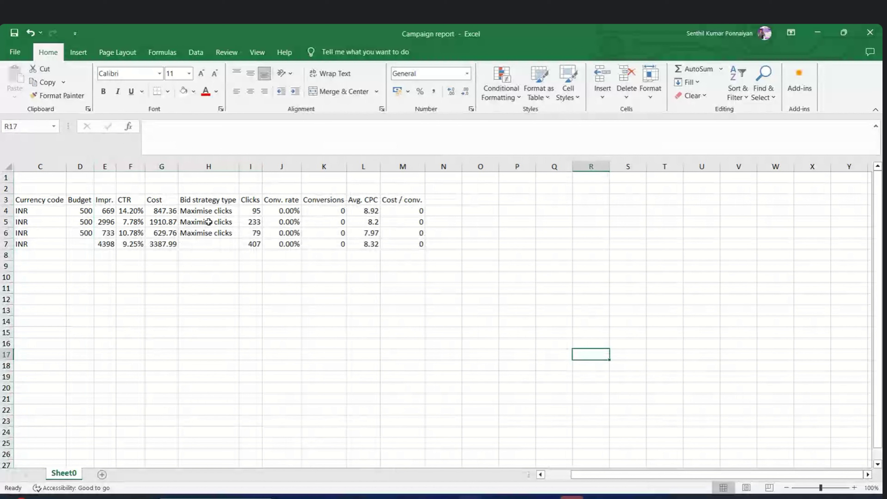
Select the report table A2:M8 in Excel, then return to the Google Ads page.
click(363, 334)
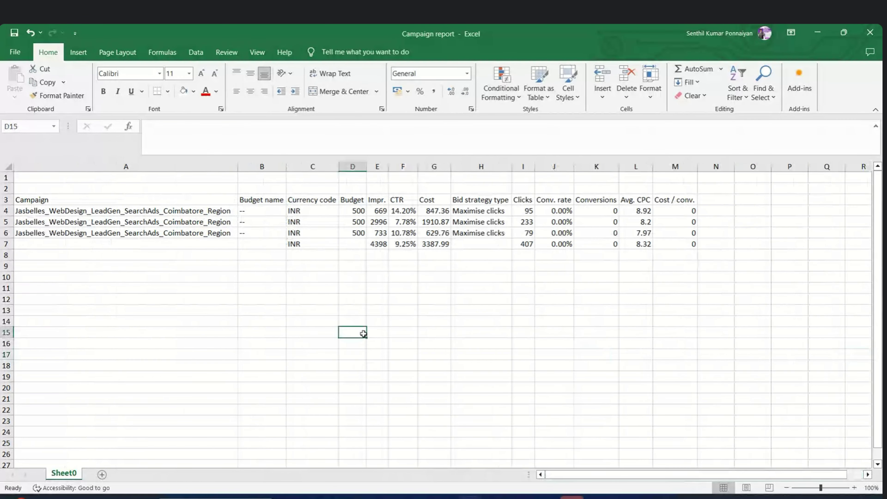
drag(60, 189, 673, 245)
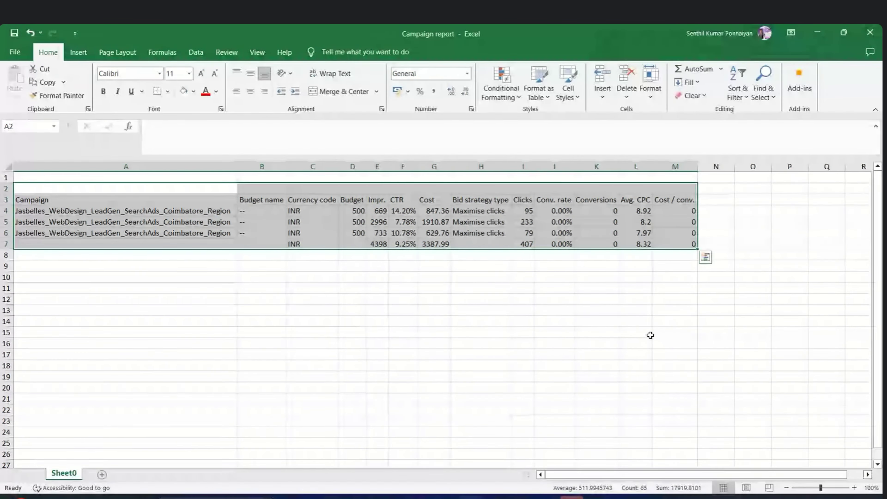
key(alt+Tab)
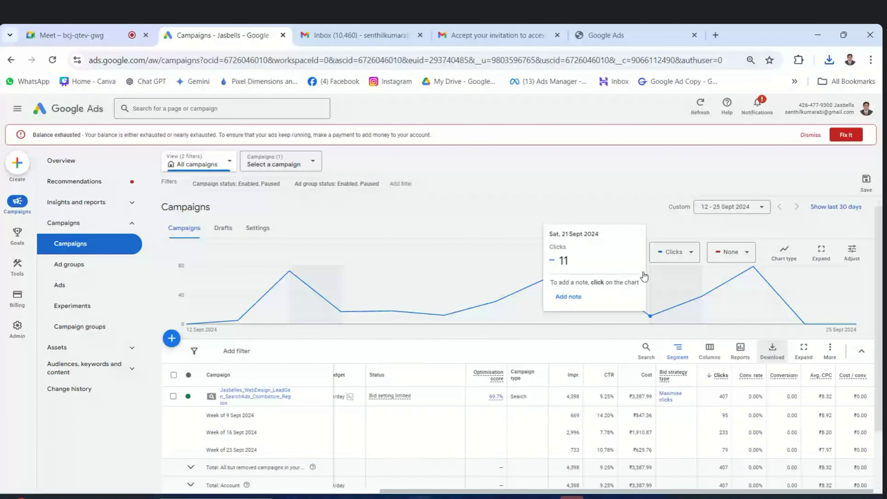